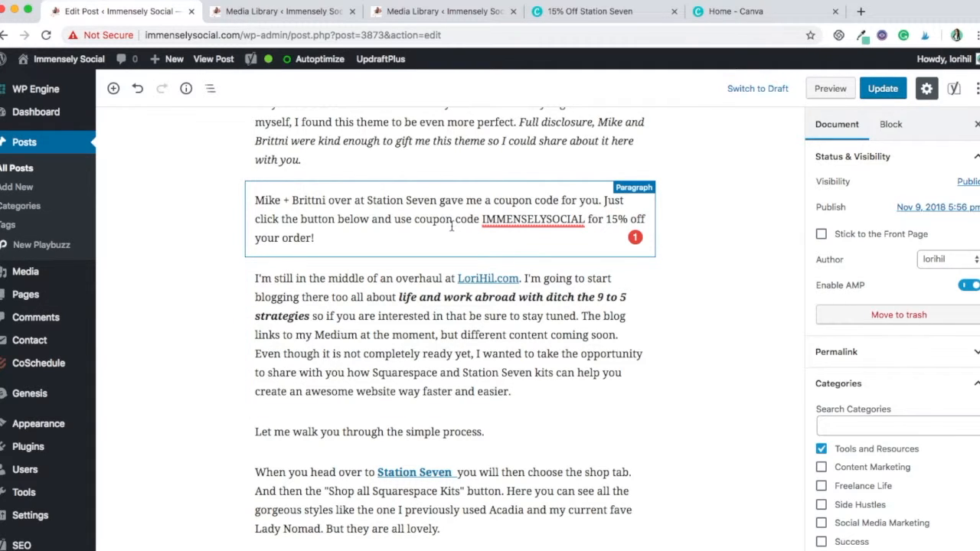
Step: Switch to Canva, create a new custom design of 600 × 175 px, and close the Canva home page
key(ctrl+Tab)
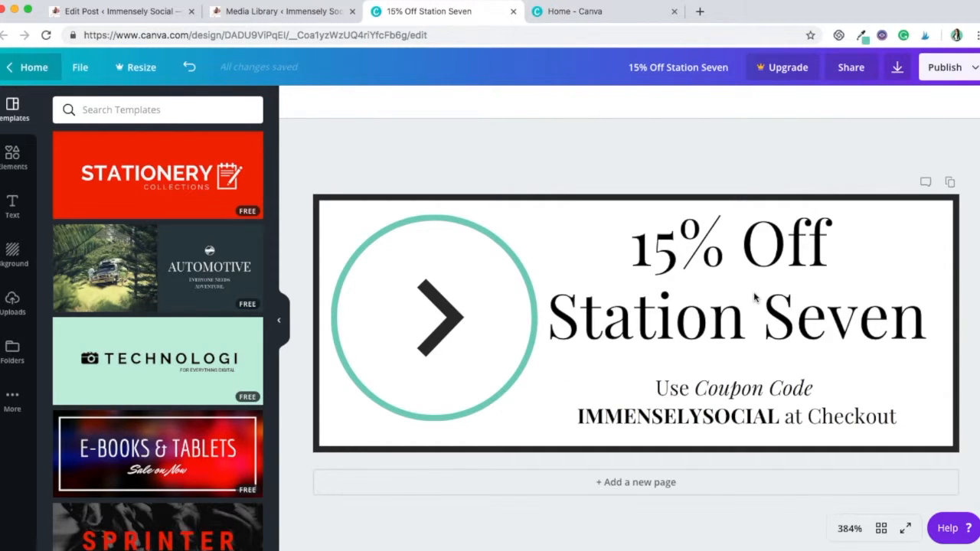
click(584, 19)
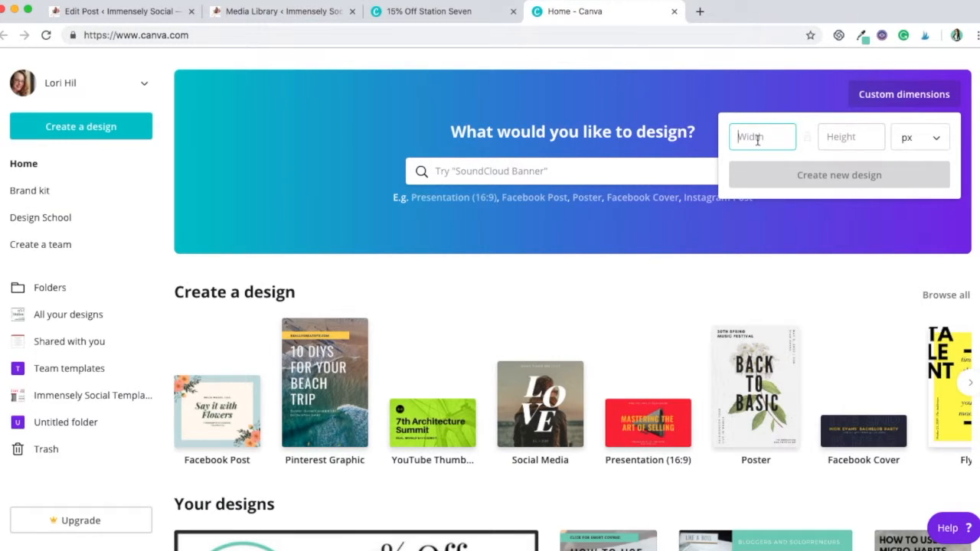
click(961, 99)
click(930, 101)
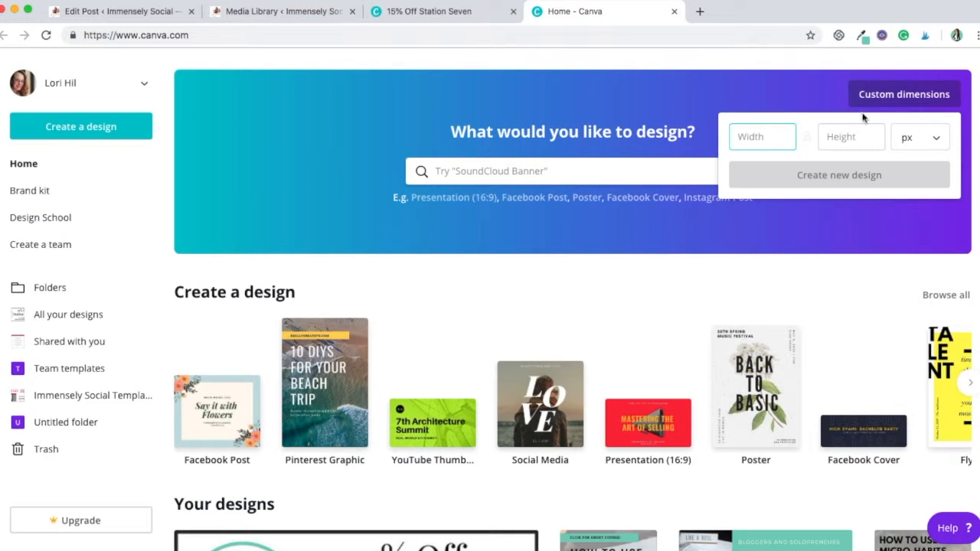
text(600)
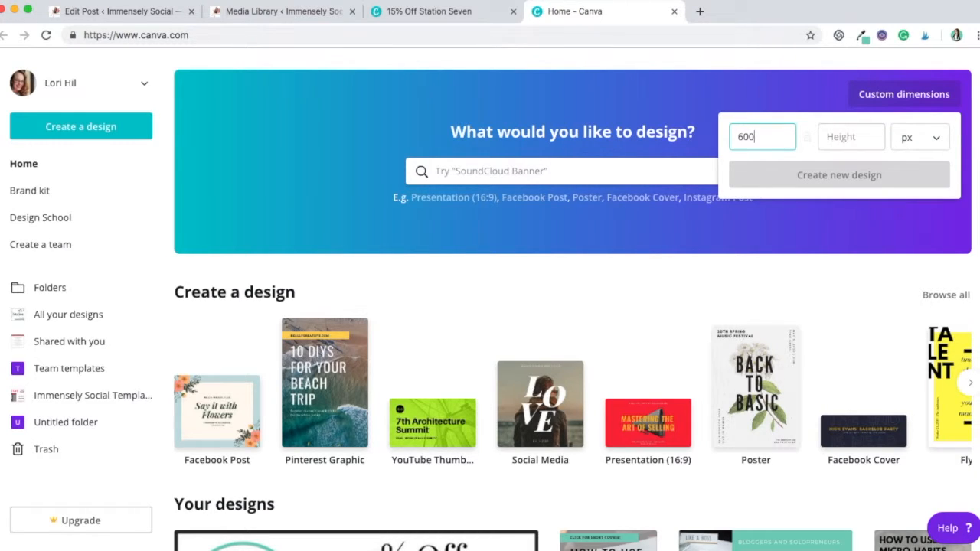
key(Tab)
text(1)
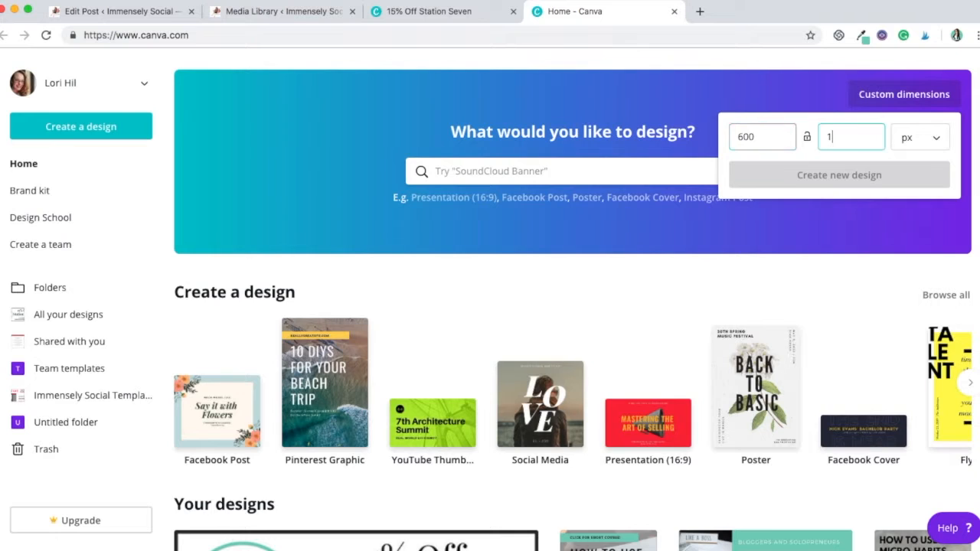
text(75)
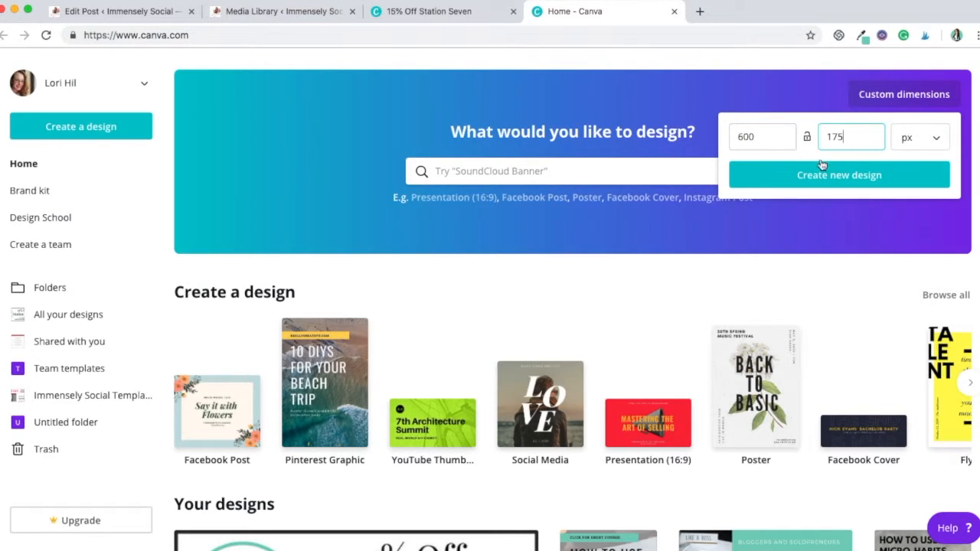
click(838, 178)
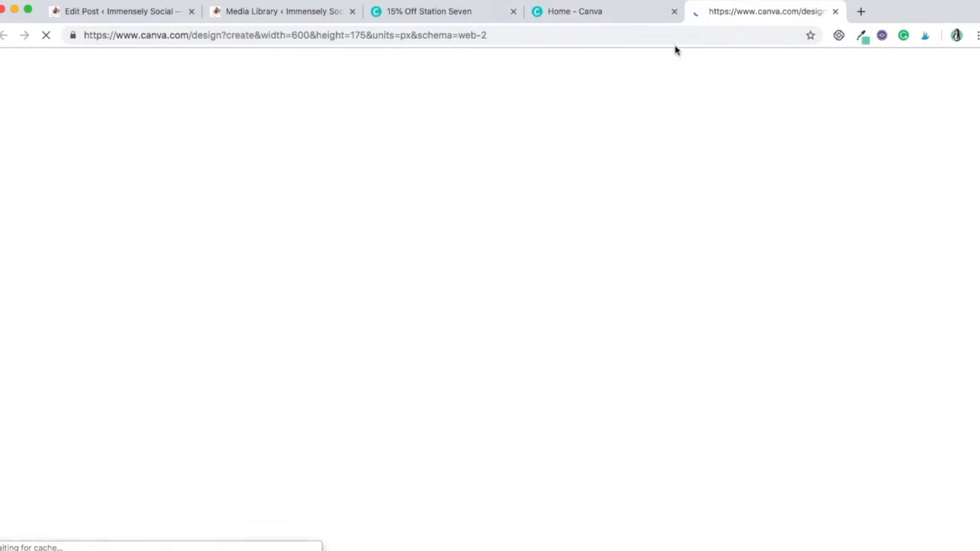
click(674, 11)
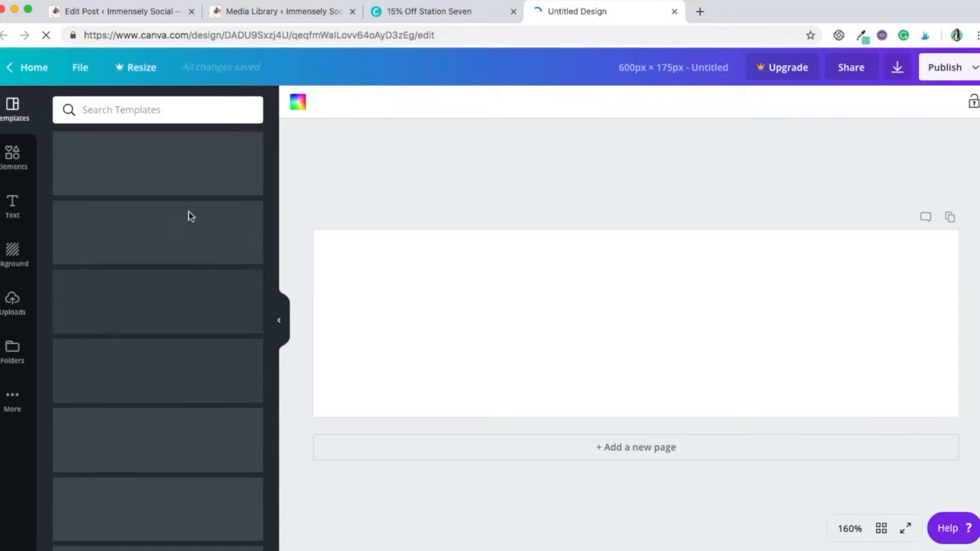
Step: Search the elements for "Buttons" and place the white round button with the right-facing chevron at the left end of the canvas
click(13, 156)
click(159, 107)
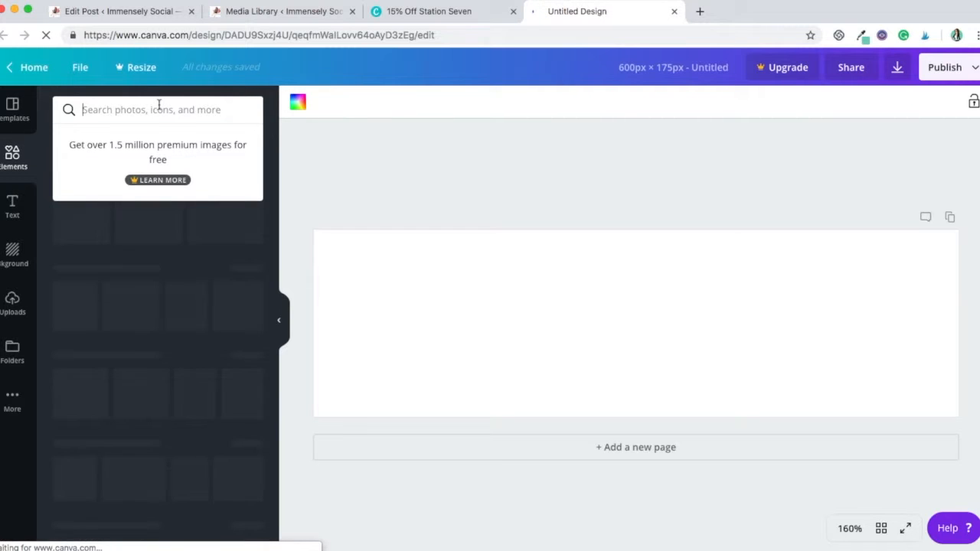
text(Buttons)
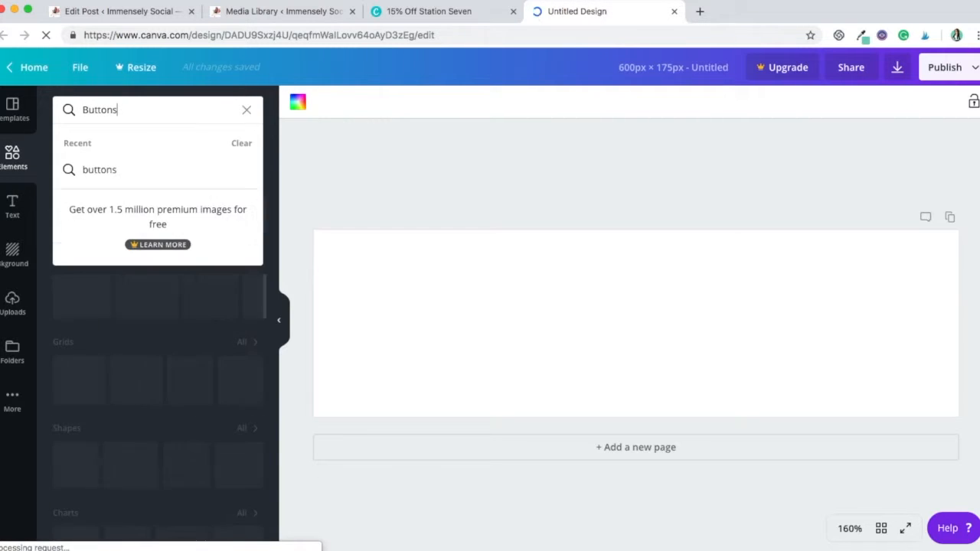
key(Return)
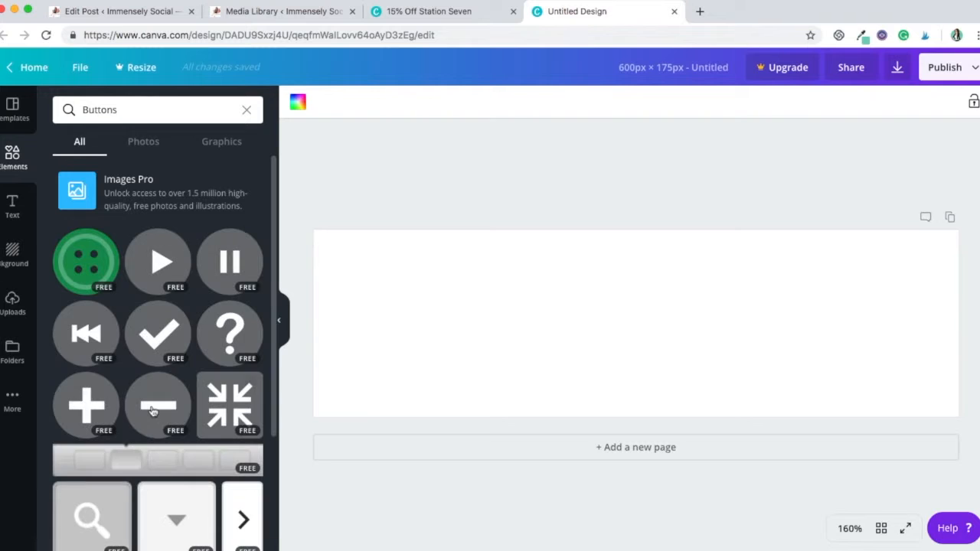
scroll(186, 415, down, 10)
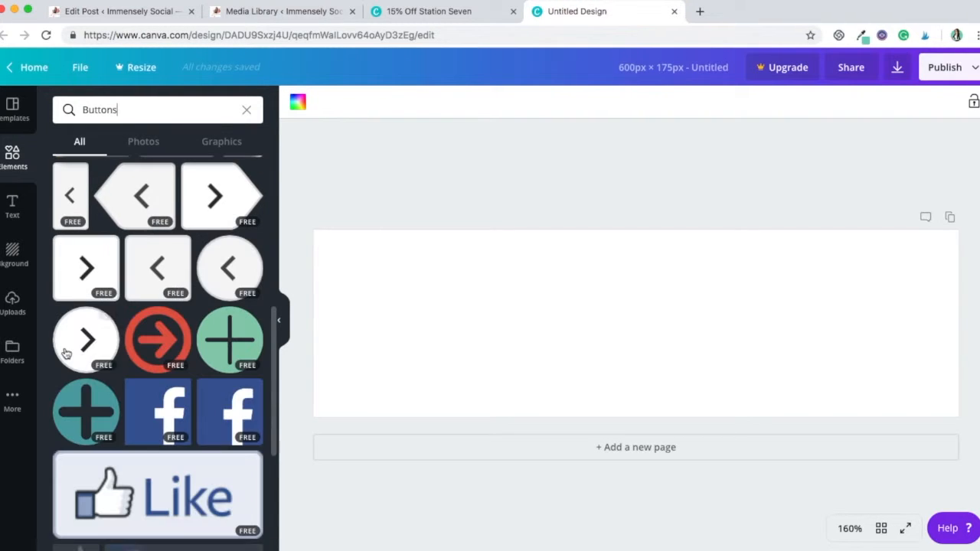
click(79, 343)
drag(634, 313, 401, 306)
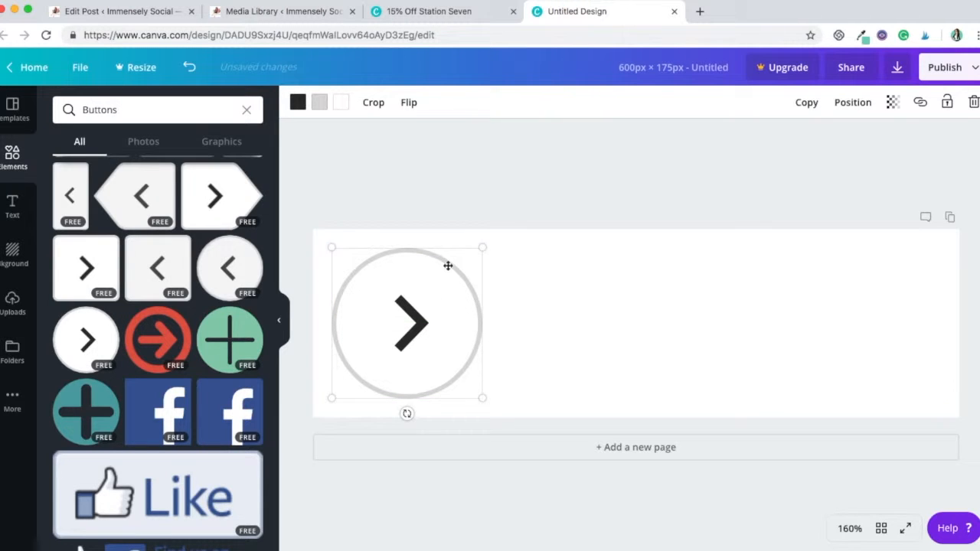
Step: Recolor the button's gray ring to #7acfbb, copying the hex code from the Eye Dropper extension
click(320, 102)
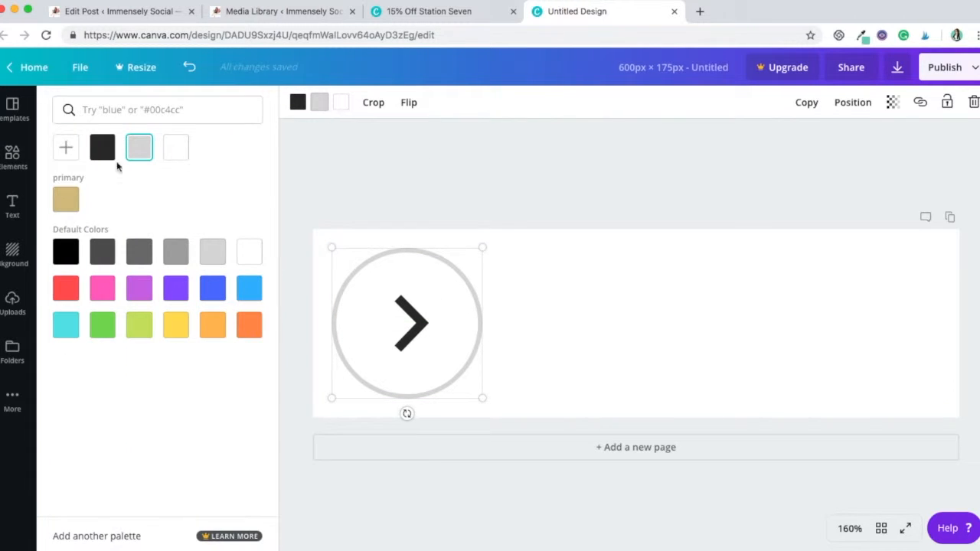
click(65, 152)
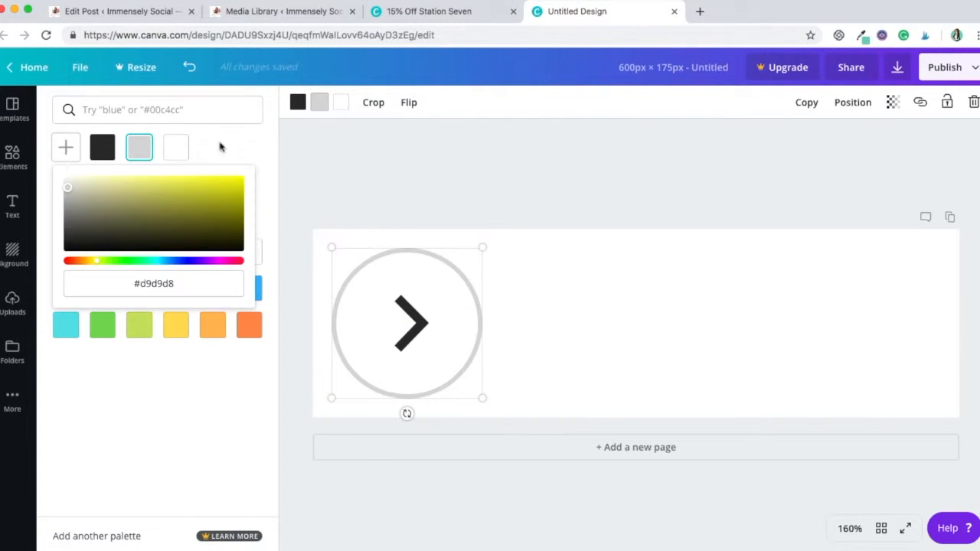
click(861, 38)
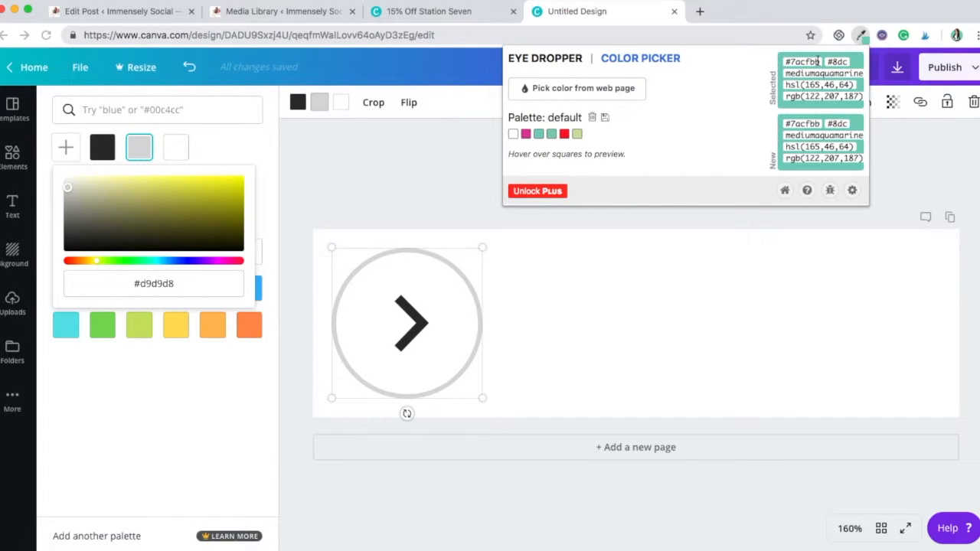
drag(820, 61, 792, 62)
right_click(788, 62)
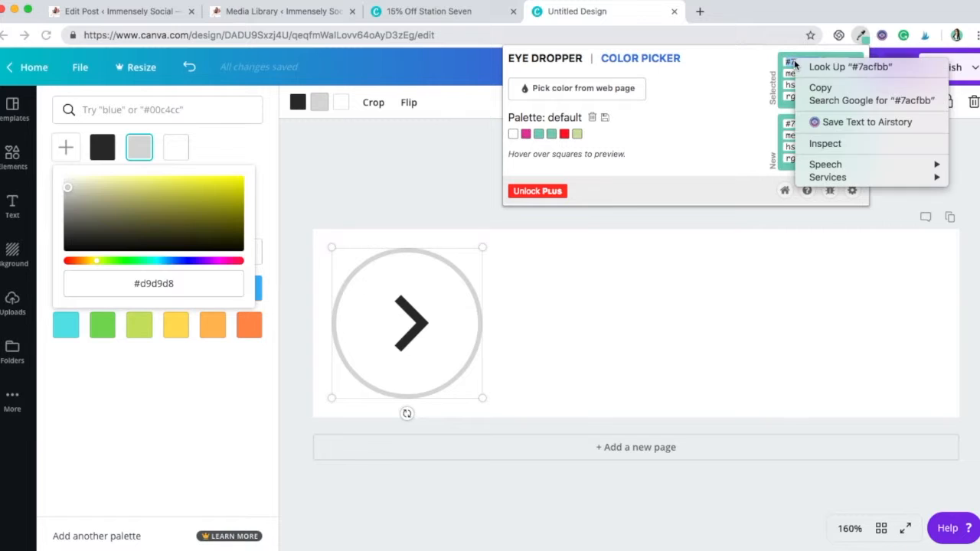
click(818, 148)
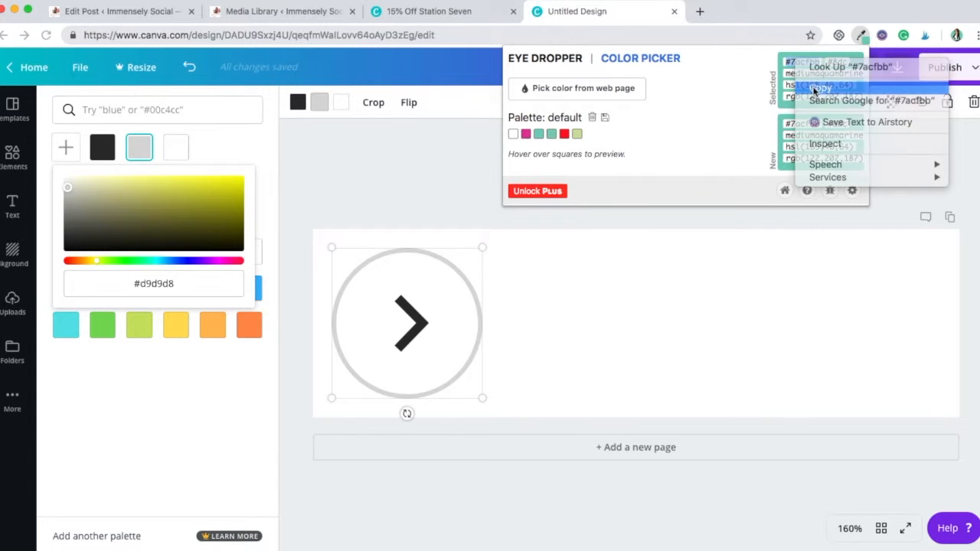
click(167, 289)
right_click(168, 289)
click(242, 394)
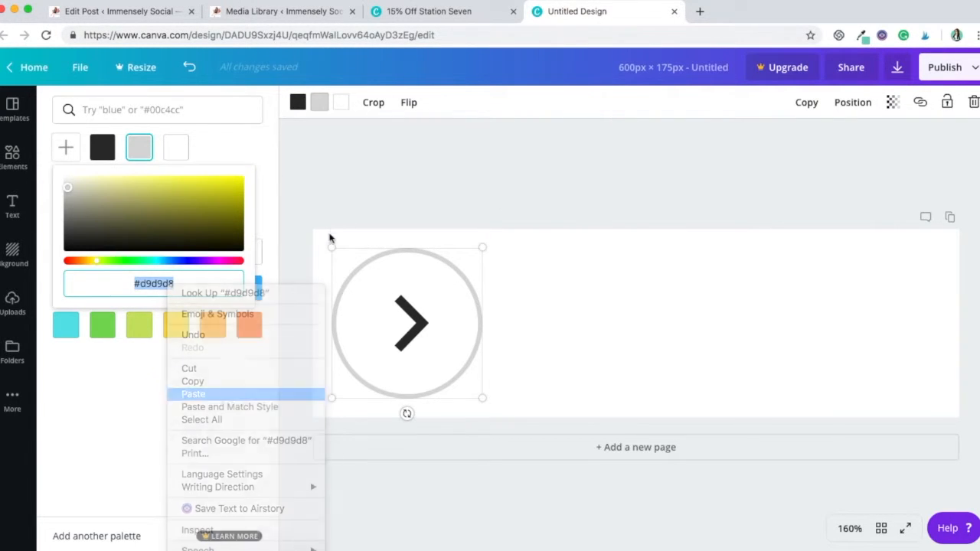
click(331, 233)
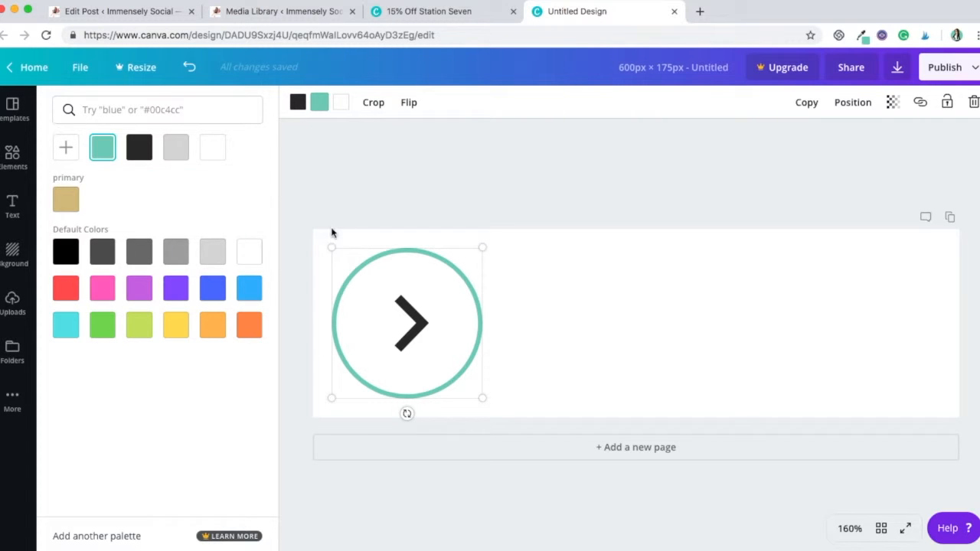
click(393, 183)
Step: Add a heading to the banner that reads "15% Off Station Seven"
click(11, 205)
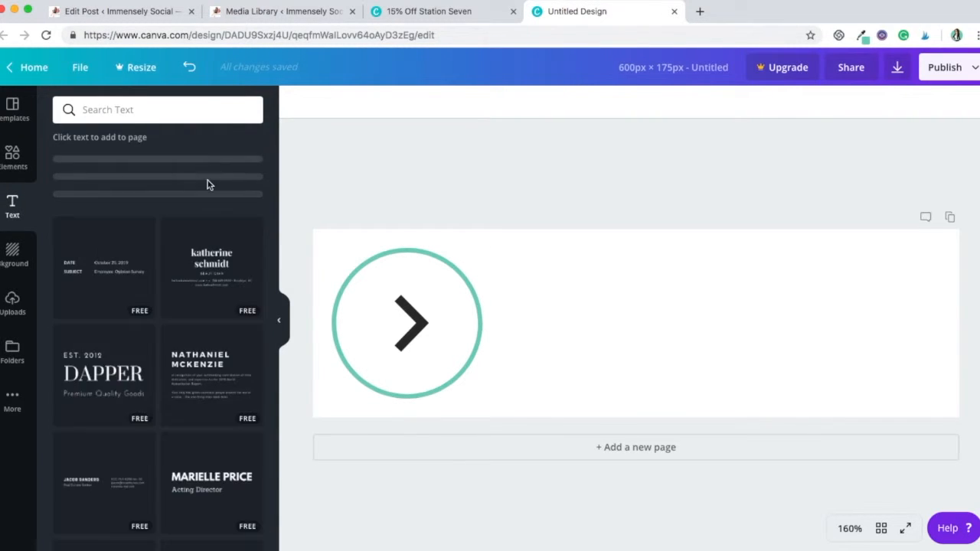
click(171, 160)
text(15% Off)
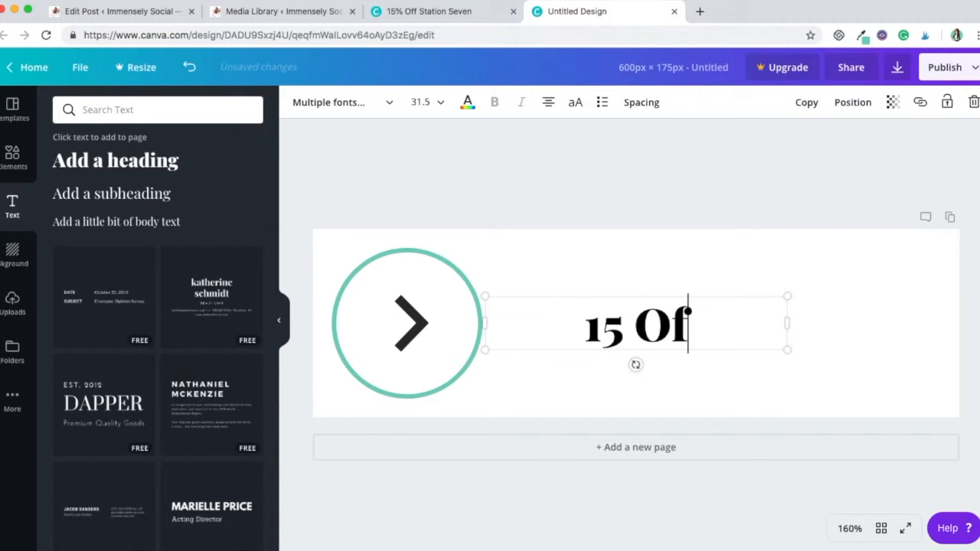
text( Station)
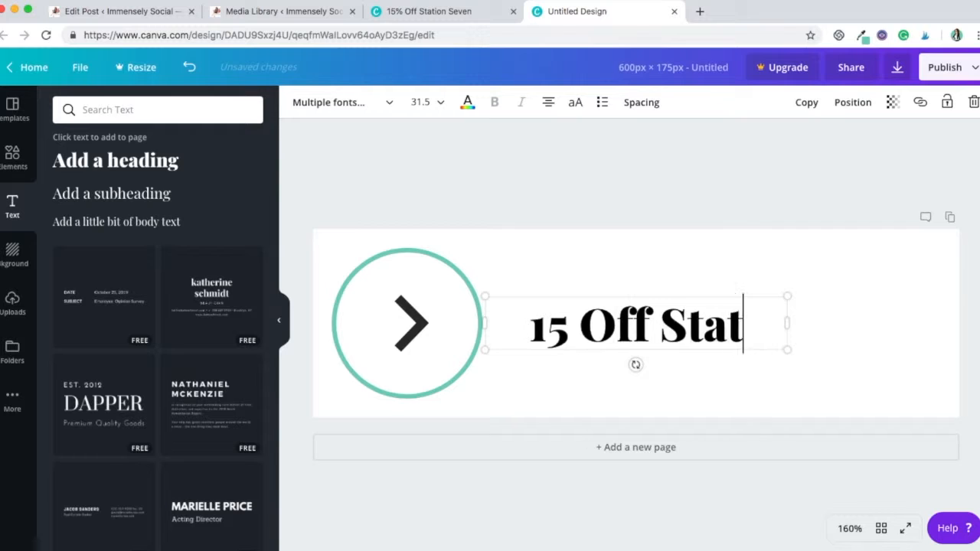
text( Seven)
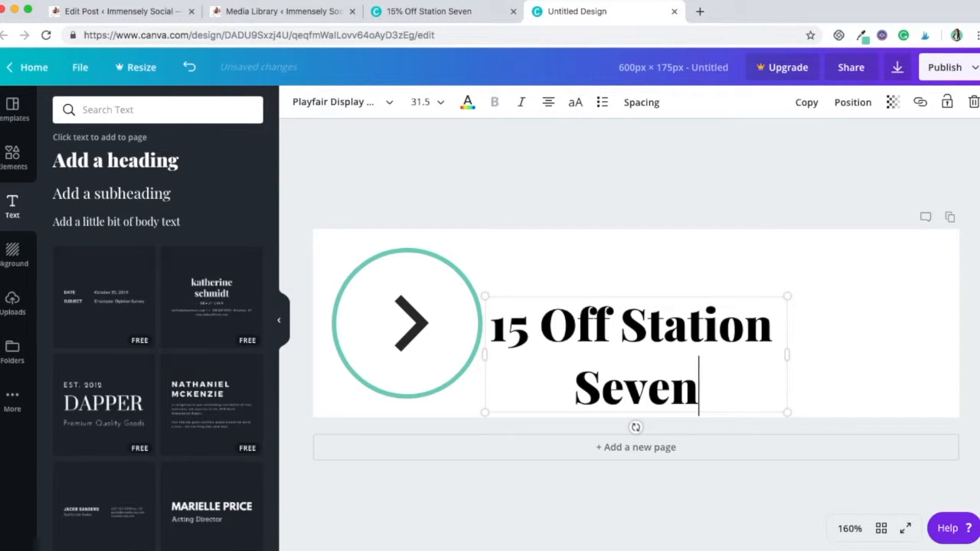
click(534, 326)
text(%)
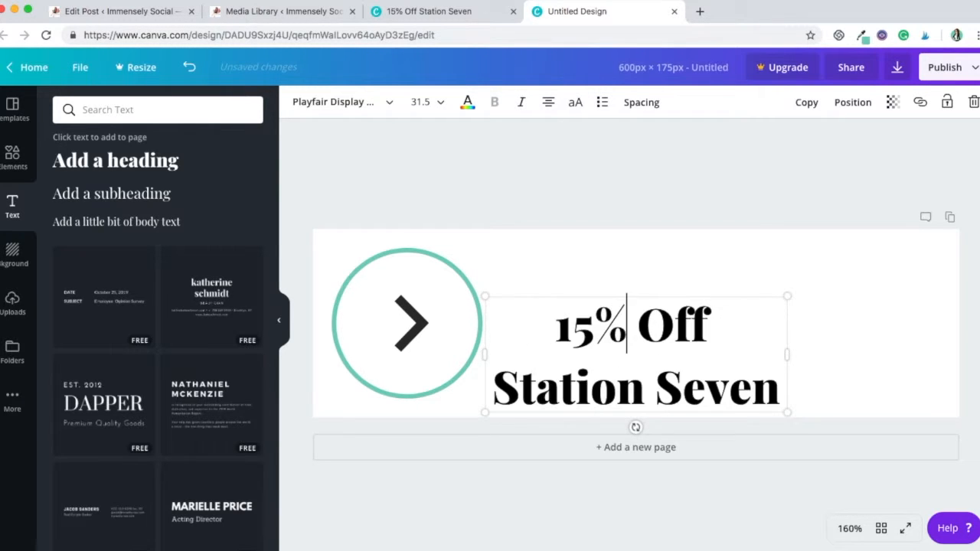
Step: Set the heading's font to Playfair Display and insert a line break before "Station Seven"
drag(554, 325, 780, 400)
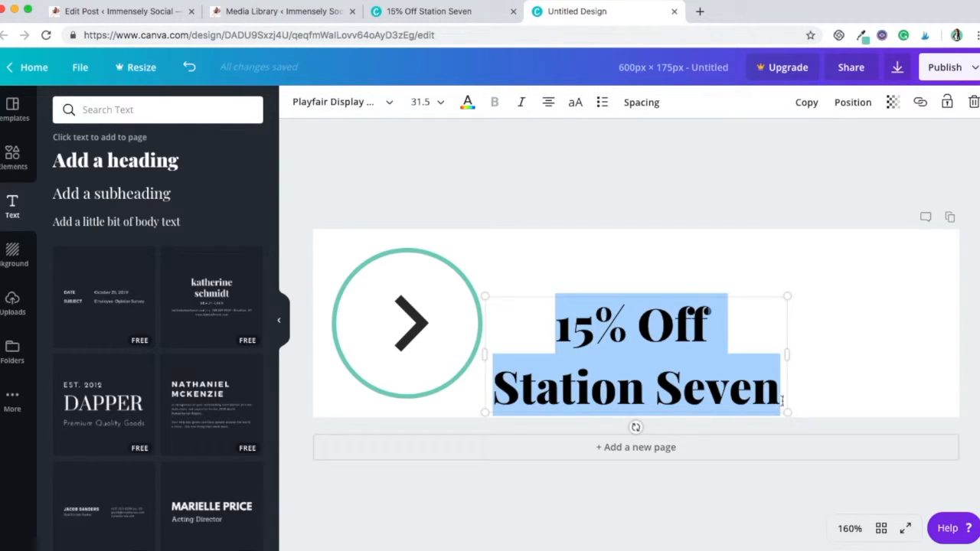
click(390, 104)
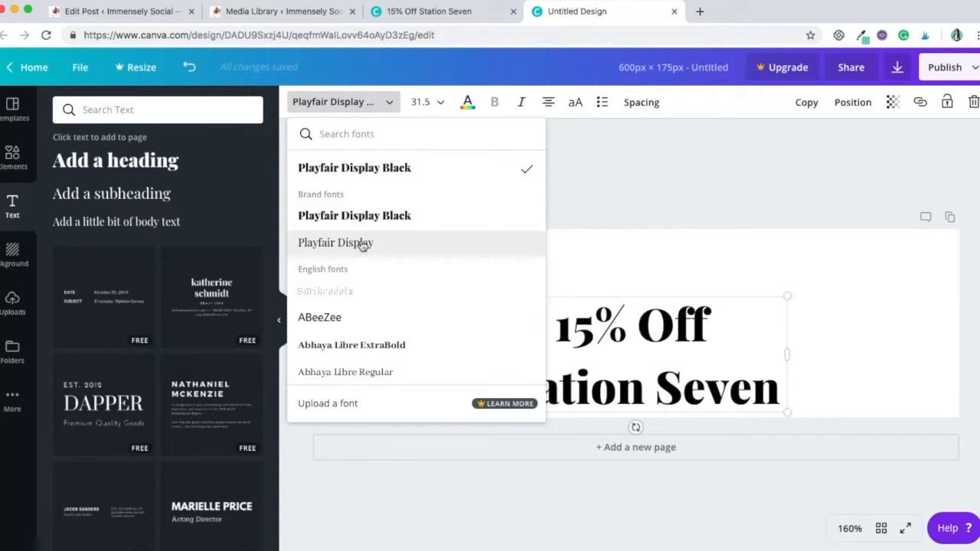
click(363, 243)
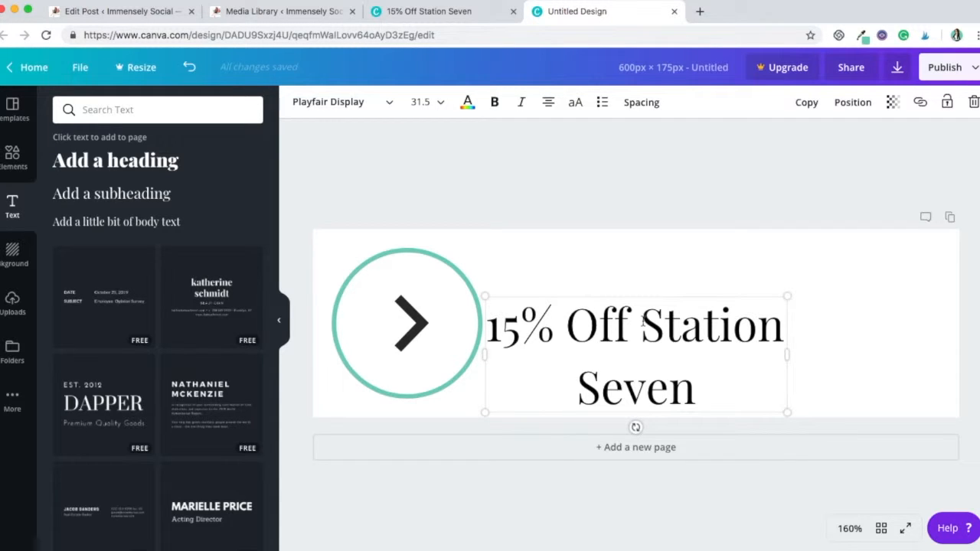
key(Return)
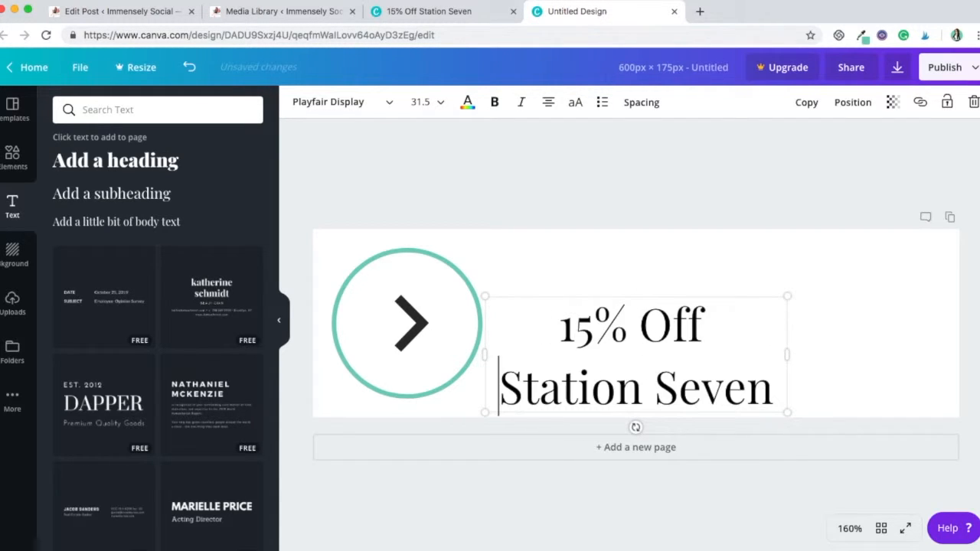
Step: Move the heading up and away from the round button, and set its line height to 0.95
click(765, 212)
click(756, 303)
click(640, 101)
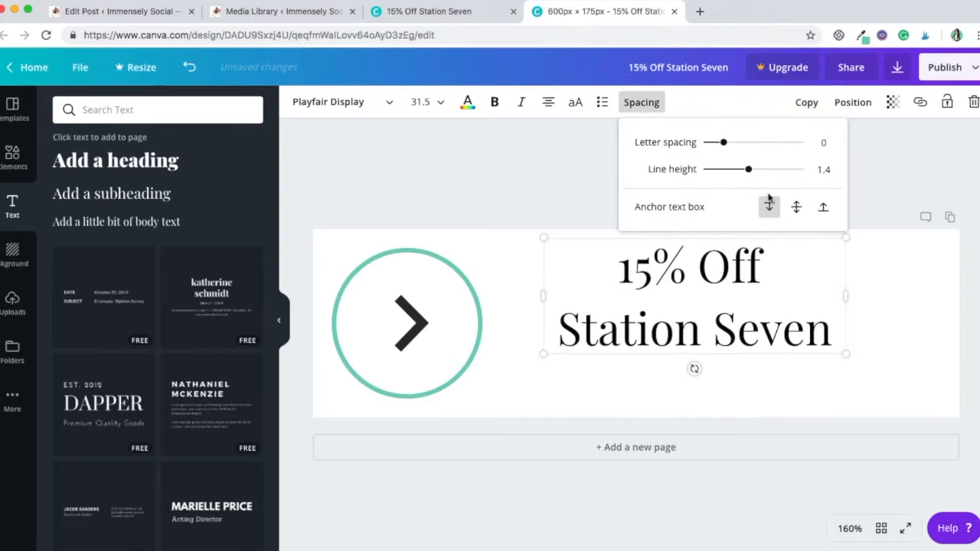
drag(749, 170, 726, 171)
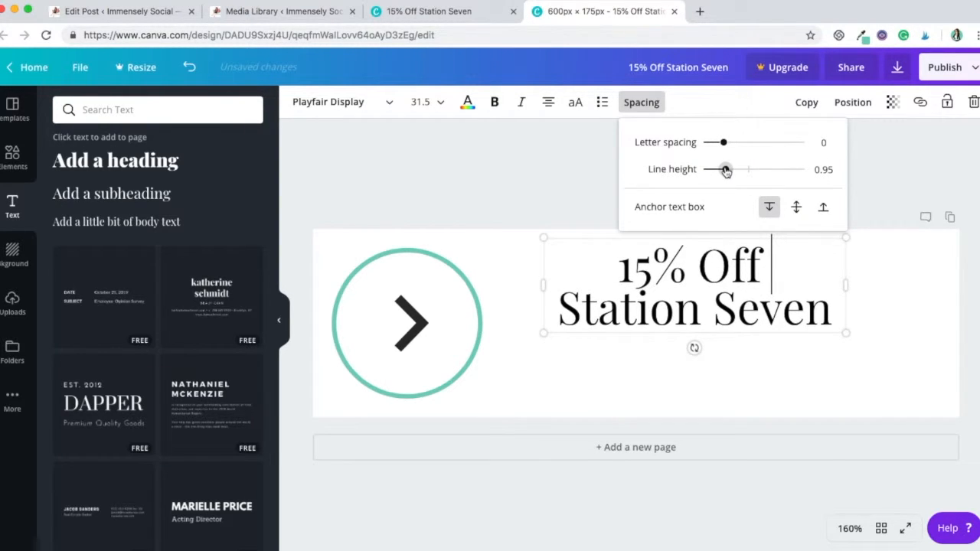
click(904, 160)
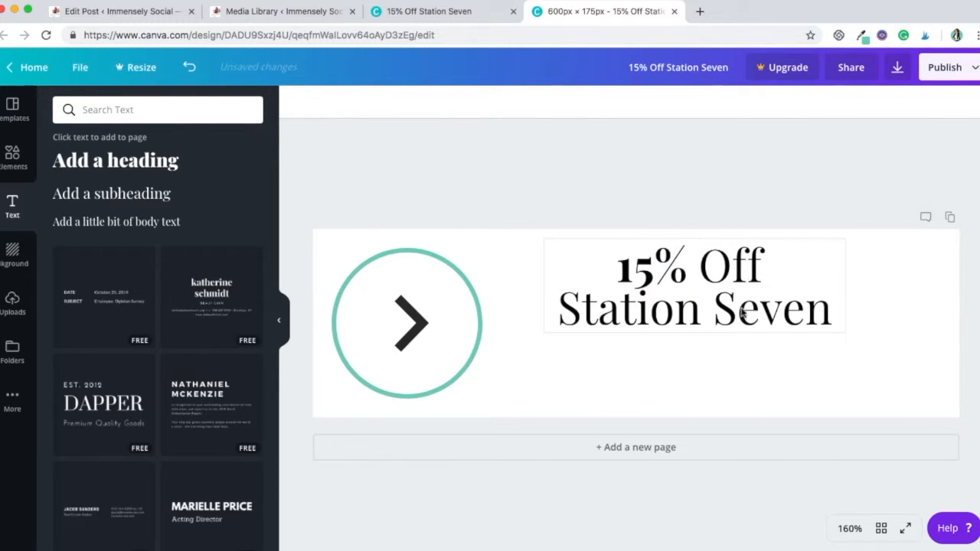
Step: Add a second heading to the banner that reads "Use Coupon Code IMMENSELYSOCIAL at Checkout"
click(129, 169)
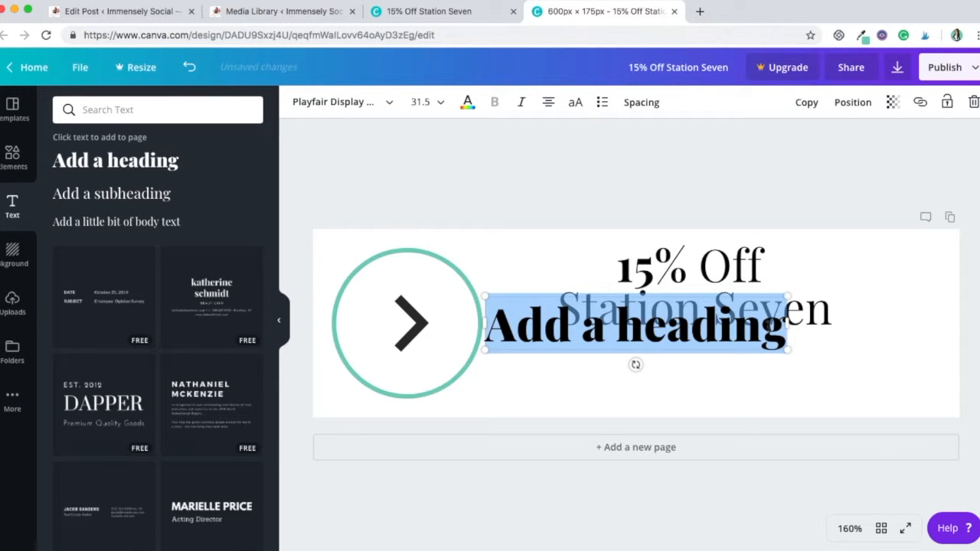
text(Use Coupon Code )
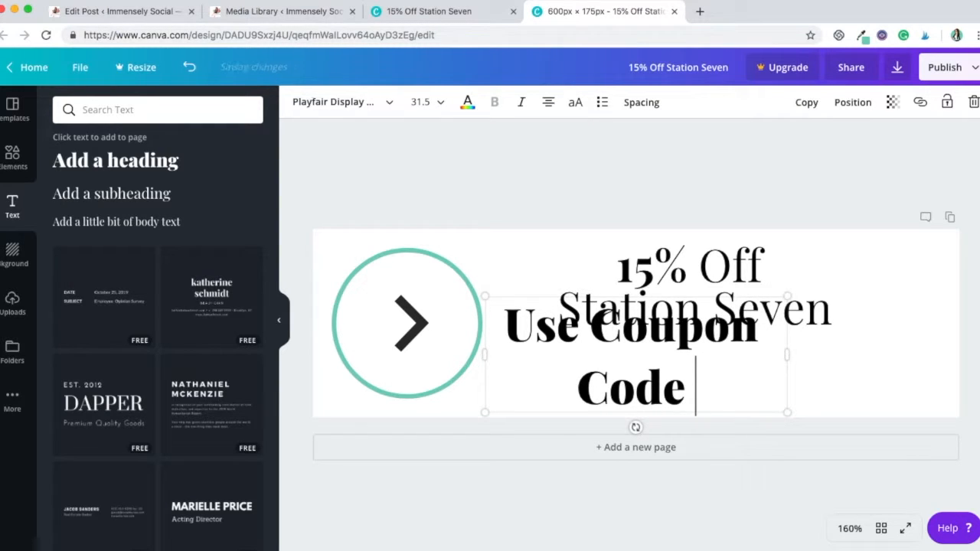
text(IMMENSEL)
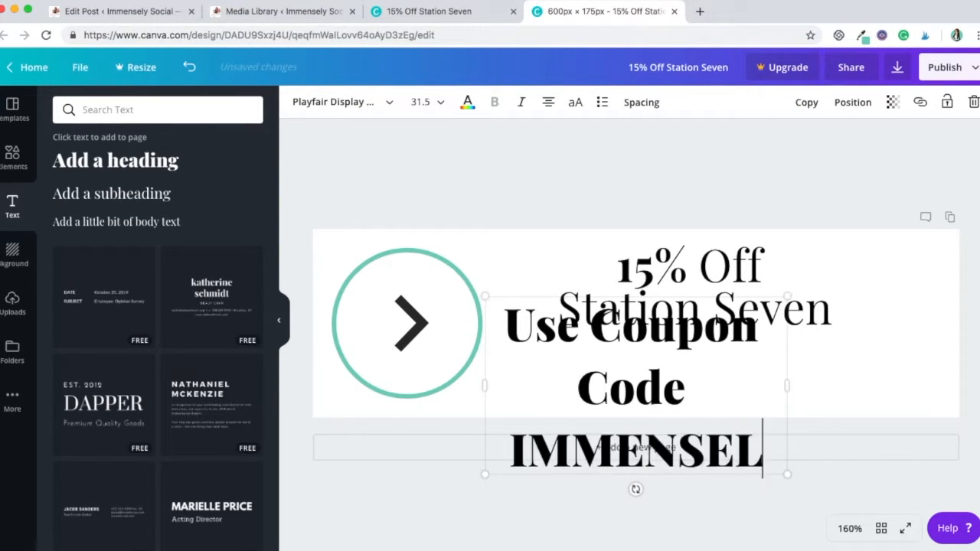
text(Y Soci)
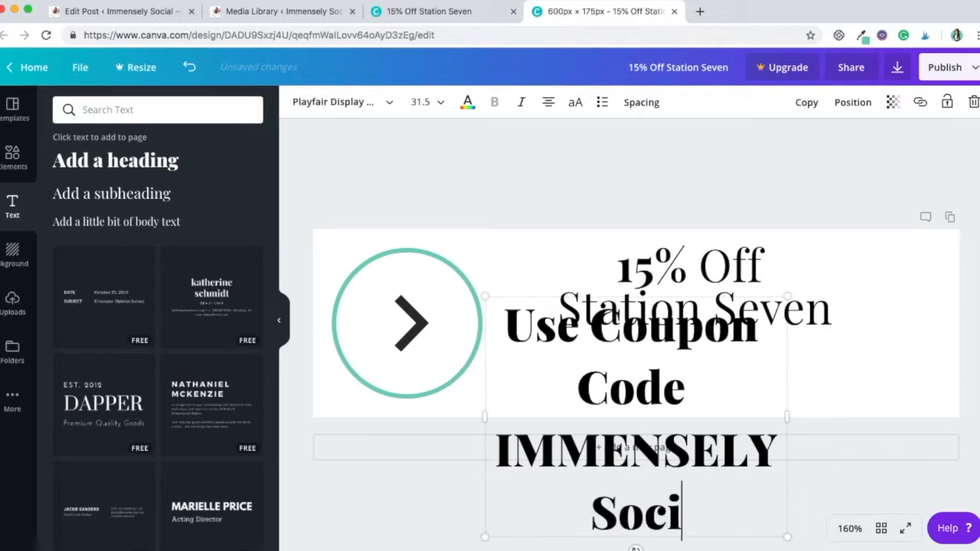
text(al)
key(BackSpace)
key(BackSpace)
key(BackSpace)
key(BackSpace)
key(BackSpace)
key(BackSpace)
text(SOCIAL fo)
key(BackSpace)
key(BackSpace)
text(at Checkout)
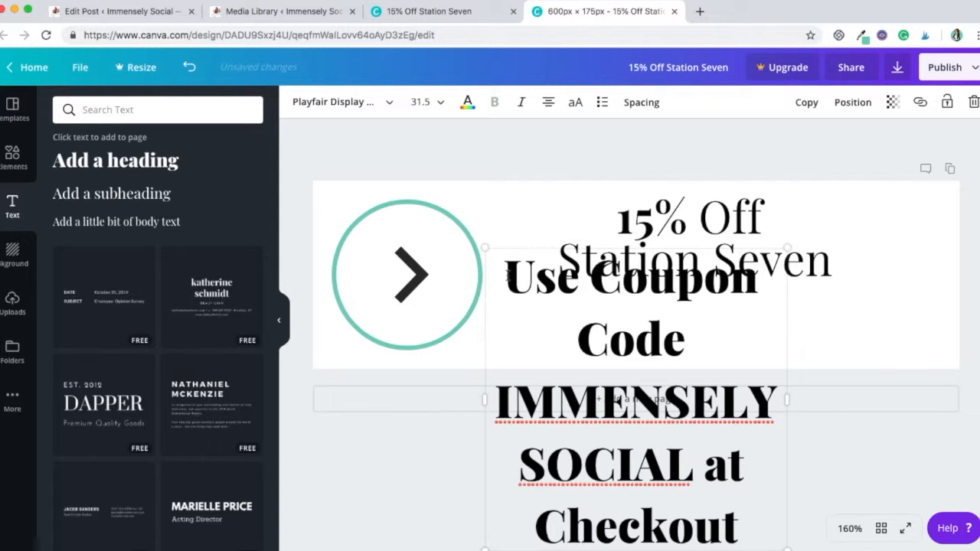
Step: Set the coupon text to regular Playfair Display at size 16 and place it on two lines below the main heading
click(422, 13)
click(600, 11)
drag(505, 279, 760, 531)
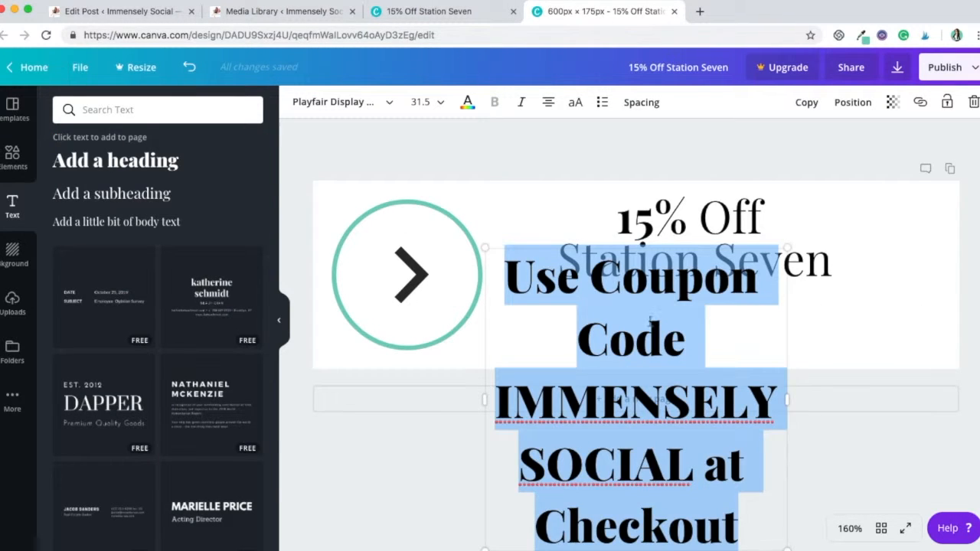
click(370, 105)
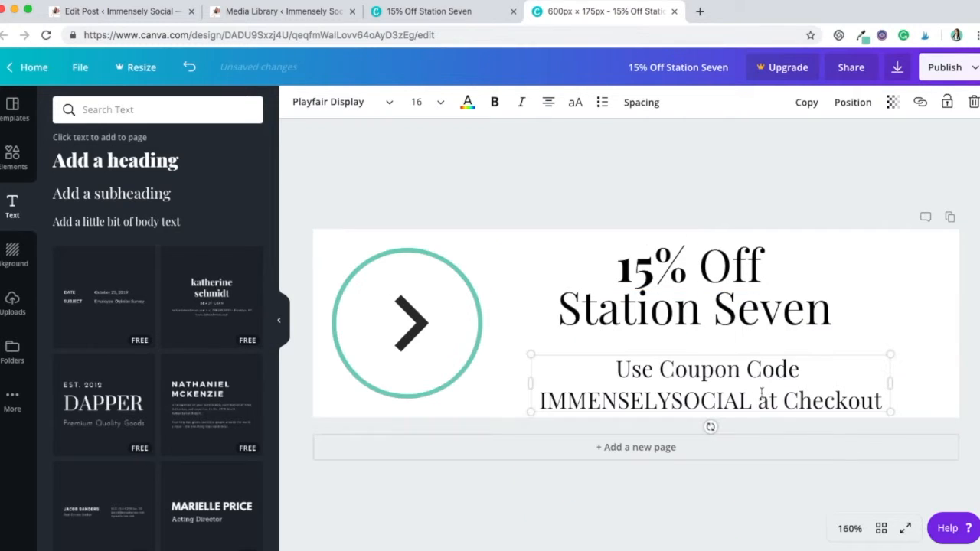
Step: Make "IMMENSELYSOCIAL" bold and "Coupon Code" italic in the coupon text
click(756, 398)
drag(740, 400, 542, 402)
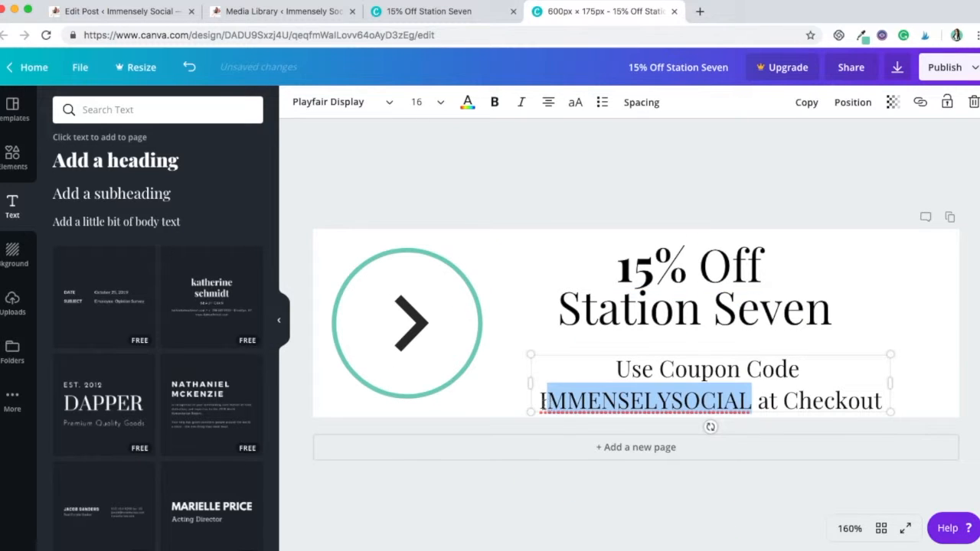
click(495, 102)
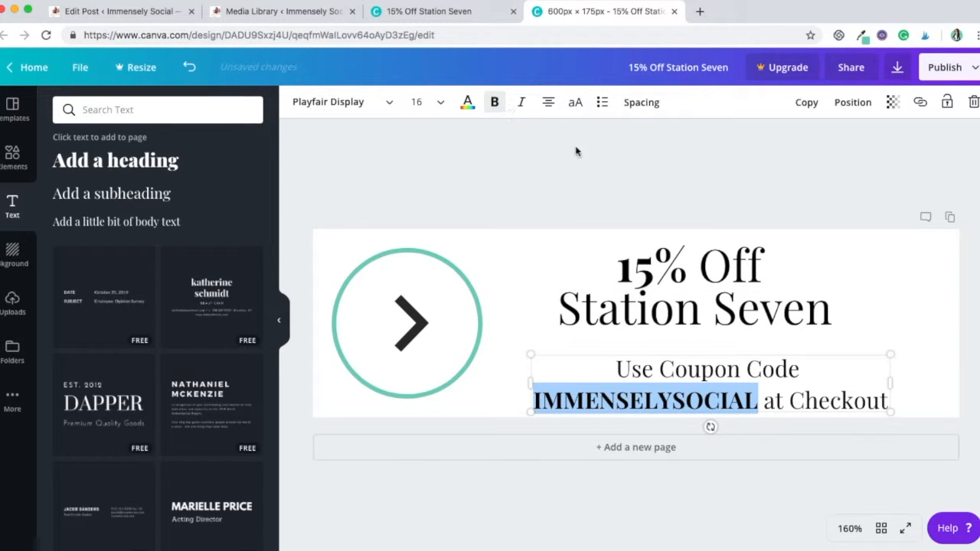
click(800, 368)
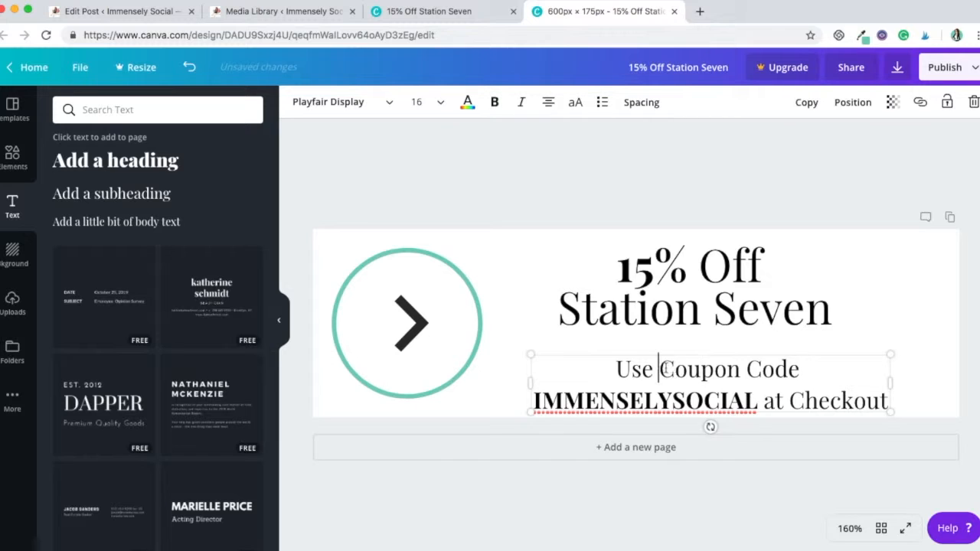
drag(658, 368, 802, 369)
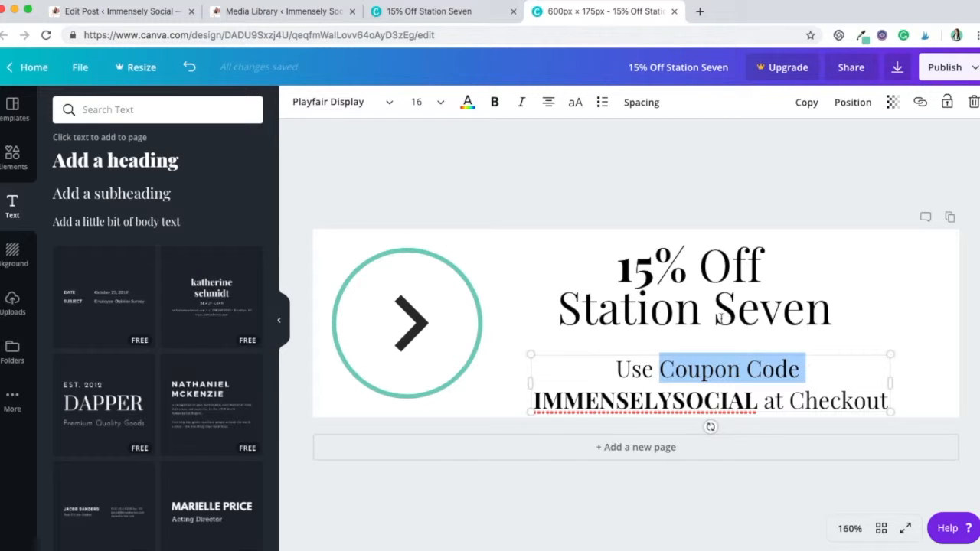
click(523, 103)
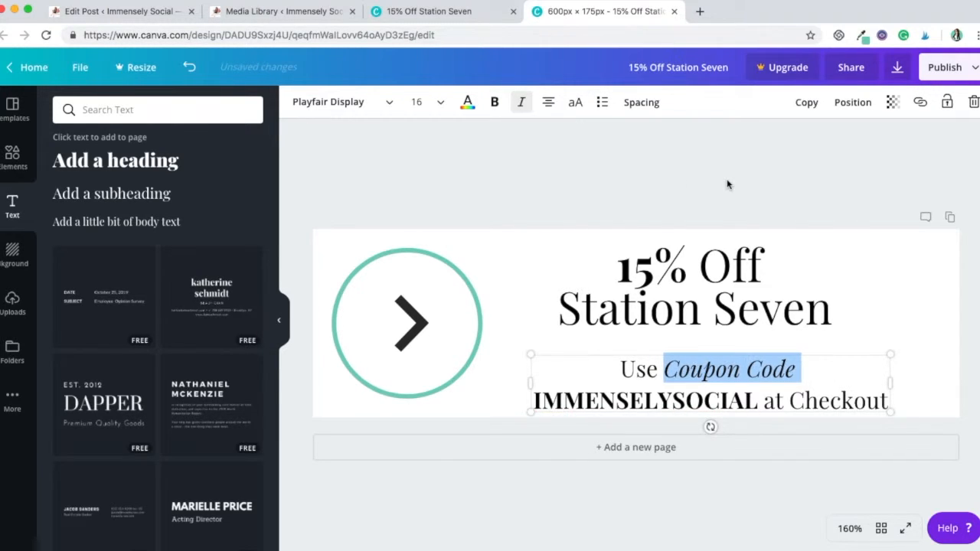
click(727, 185)
Step: Try other text alignments on the "15% Off Station Seven" heading and restore its centered alignment
double_click(697, 264)
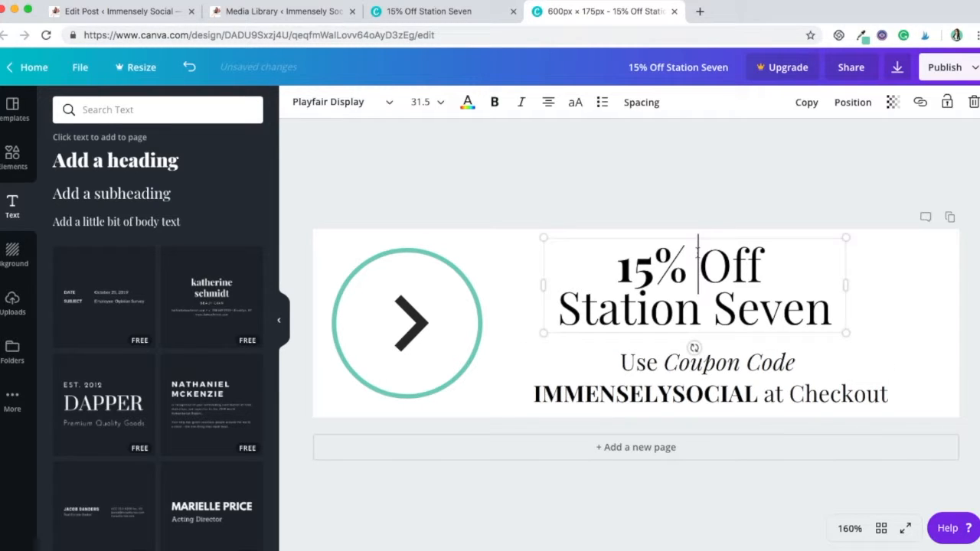
click(549, 107)
click(550, 107)
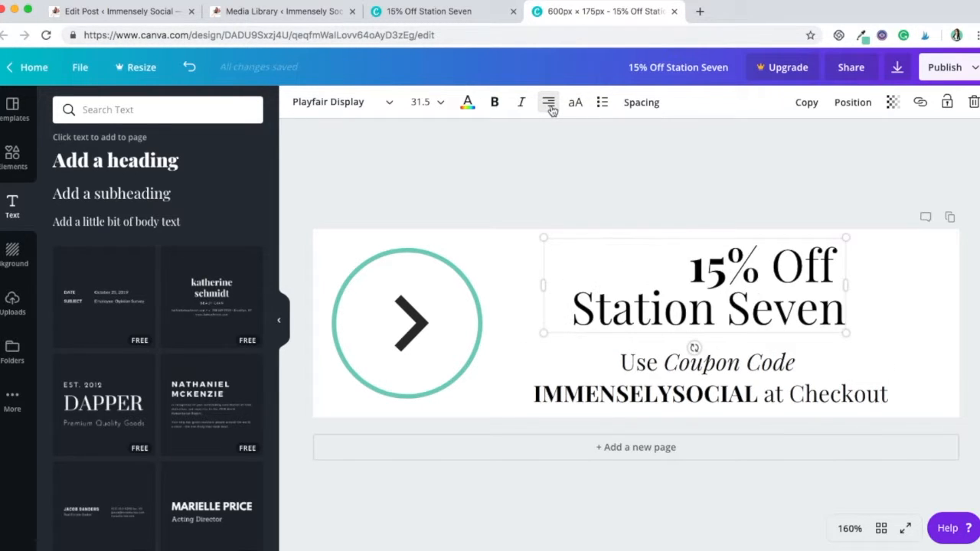
click(549, 107)
click(709, 206)
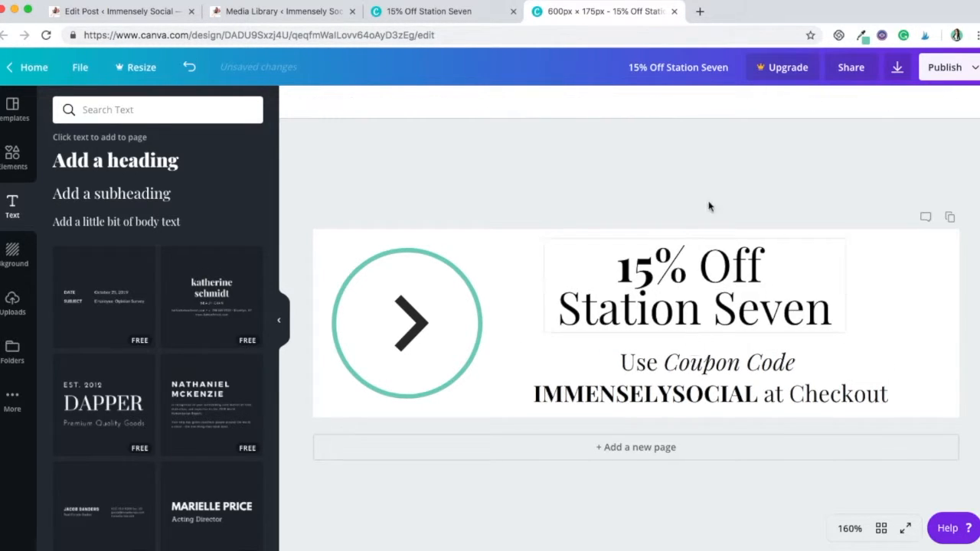
Step: Shift the main heading slightly right and move the coupon text up and right beneath it
click(728, 237)
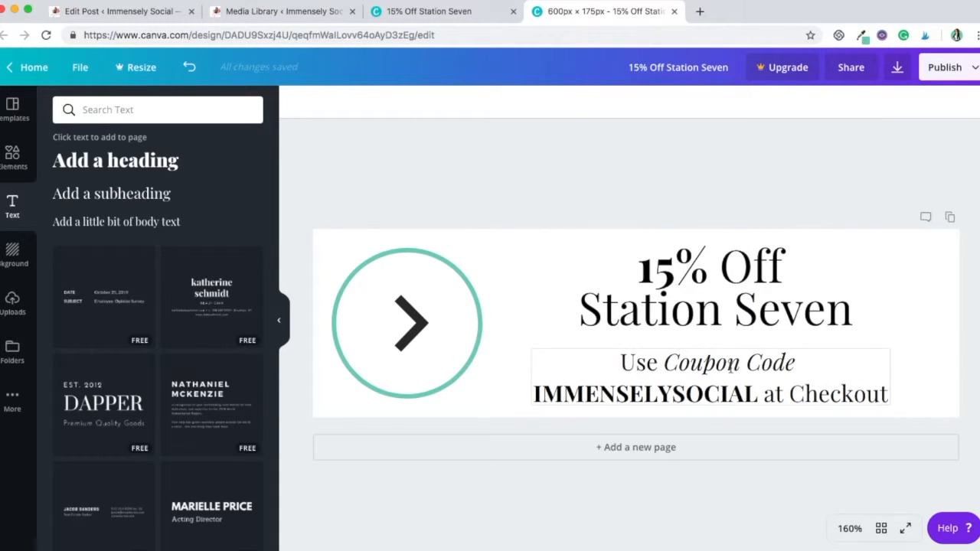
click(729, 360)
drag(802, 349, 806, 341)
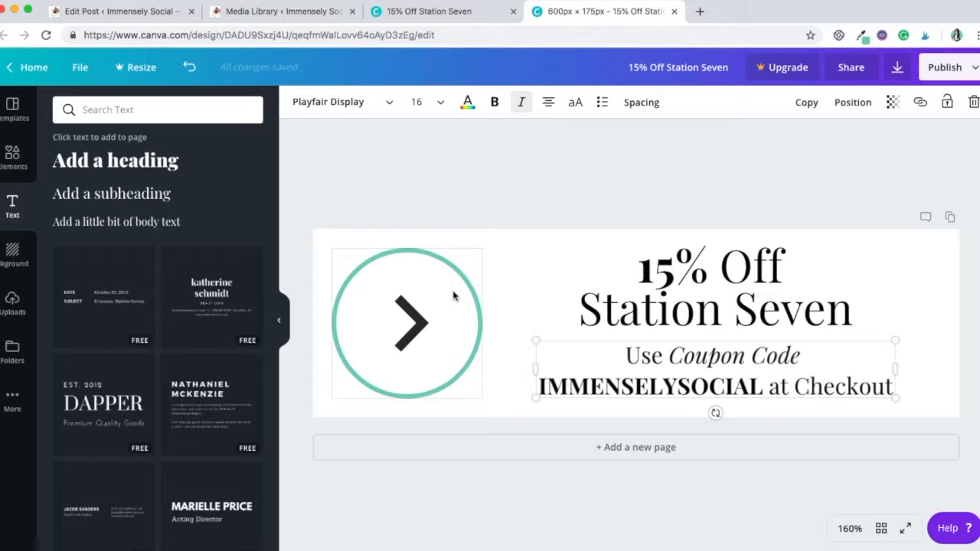
Step: Search the elements for "borders" and add the free plain thick rectangular border to the banner
click(23, 157)
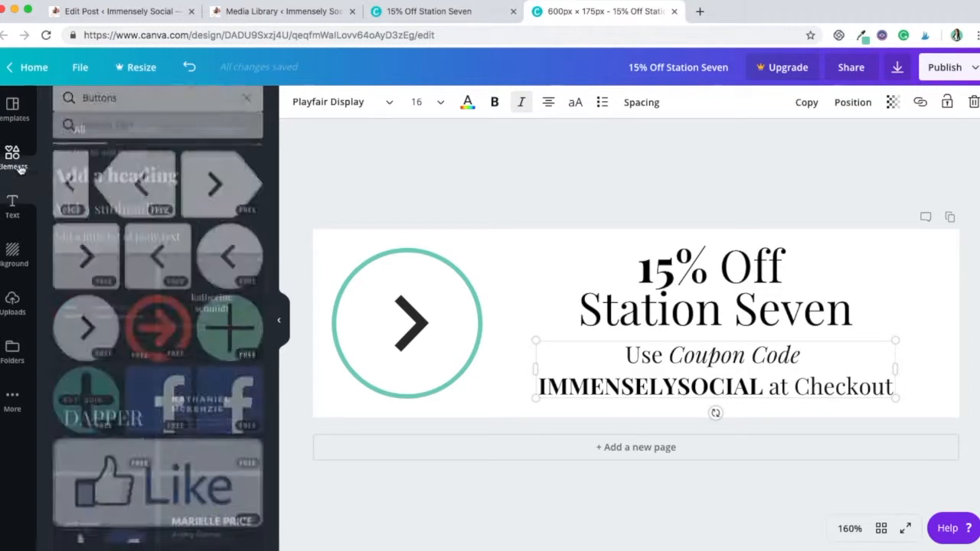
click(102, 113)
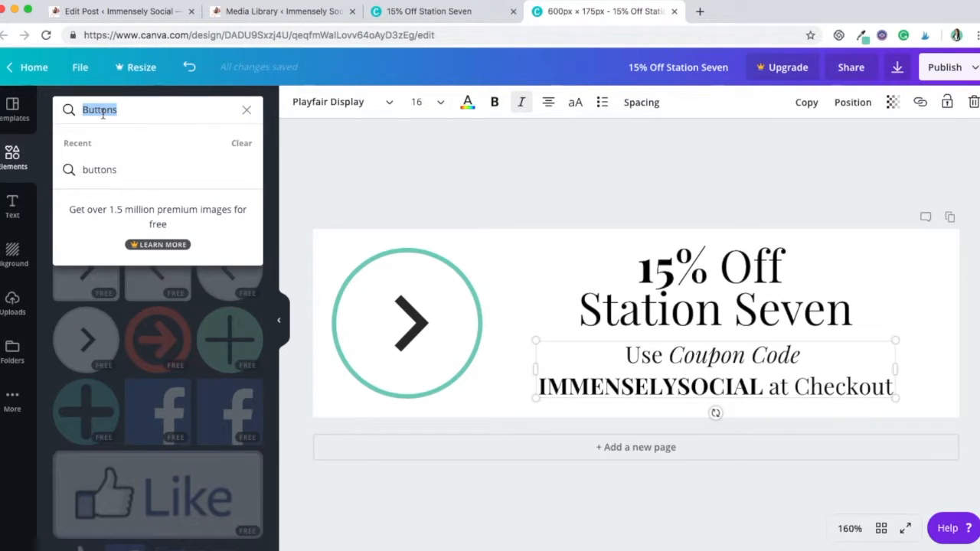
text(bord)
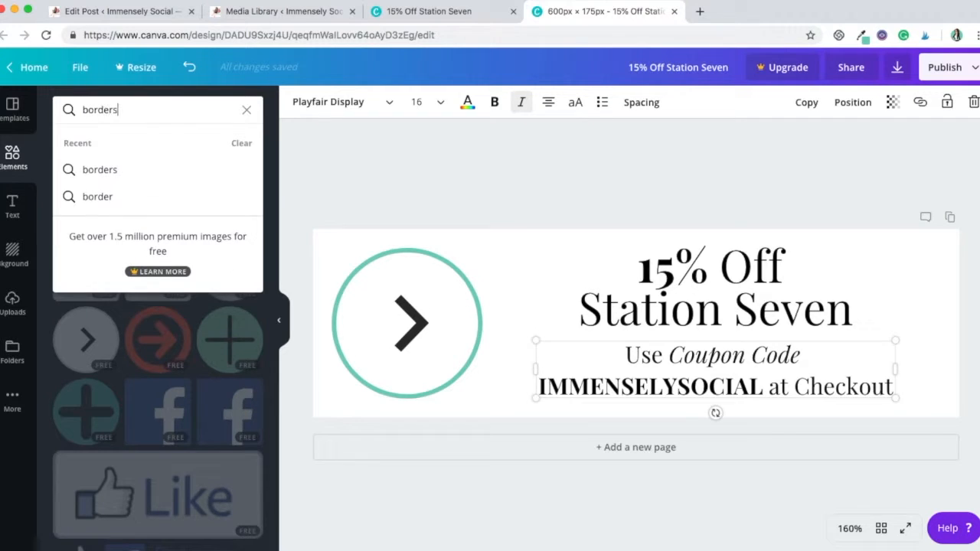
text(ers)
key(Return)
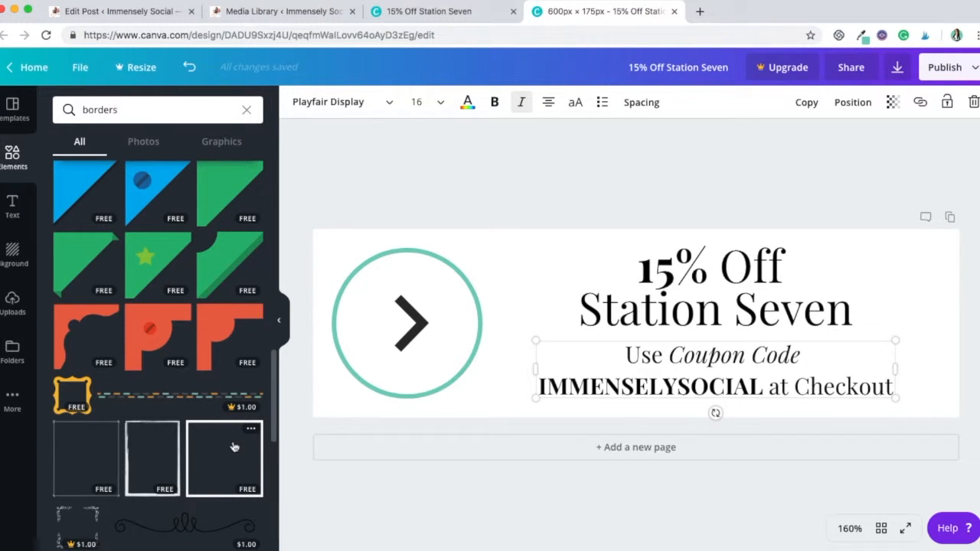
click(234, 447)
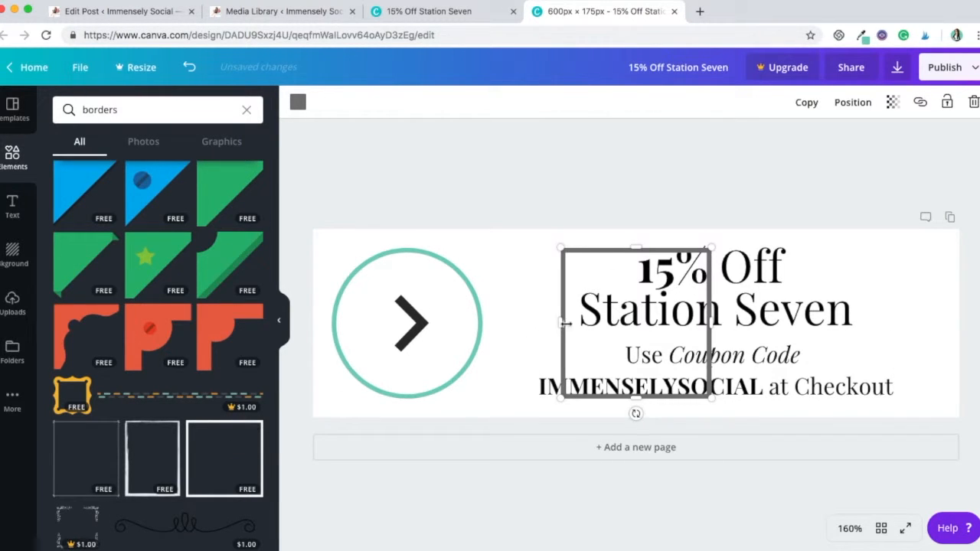
Step: Stretch the border to the edges of the banner so it frames the whole design
drag(440, 324, 313, 317)
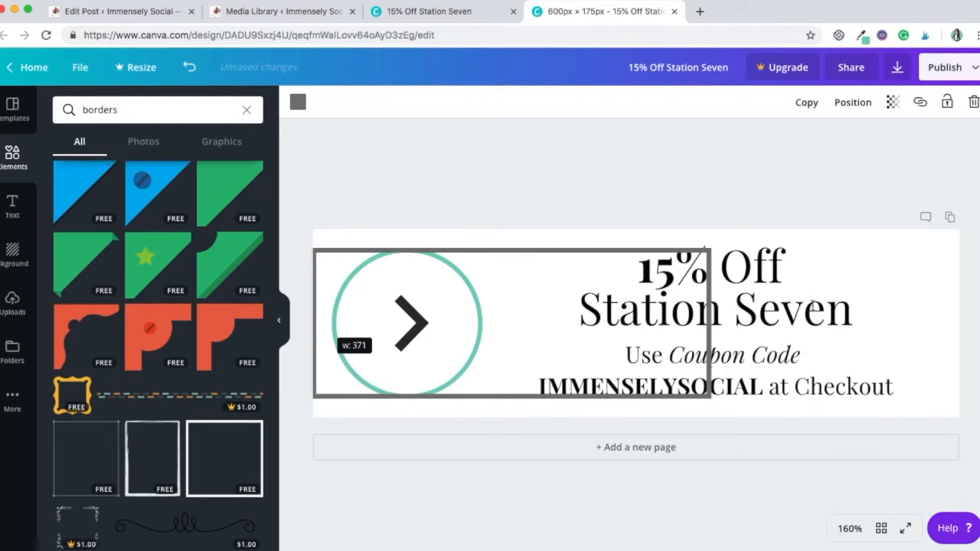
drag(711, 323, 956, 323)
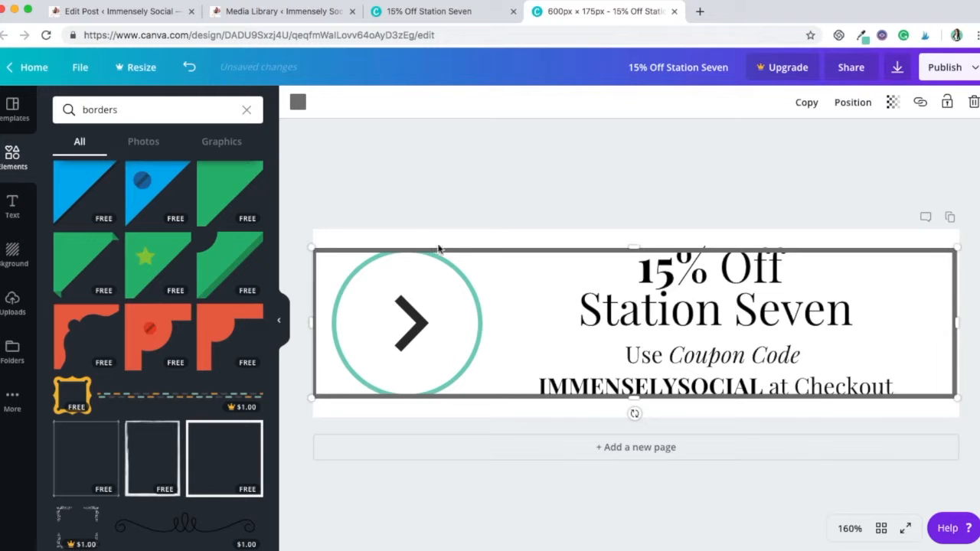
drag(451, 251, 454, 250)
drag(636, 242, 636, 228)
Step: Recolor the border with the dark charcoal document color used for the button's arrow
click(297, 103)
click(140, 148)
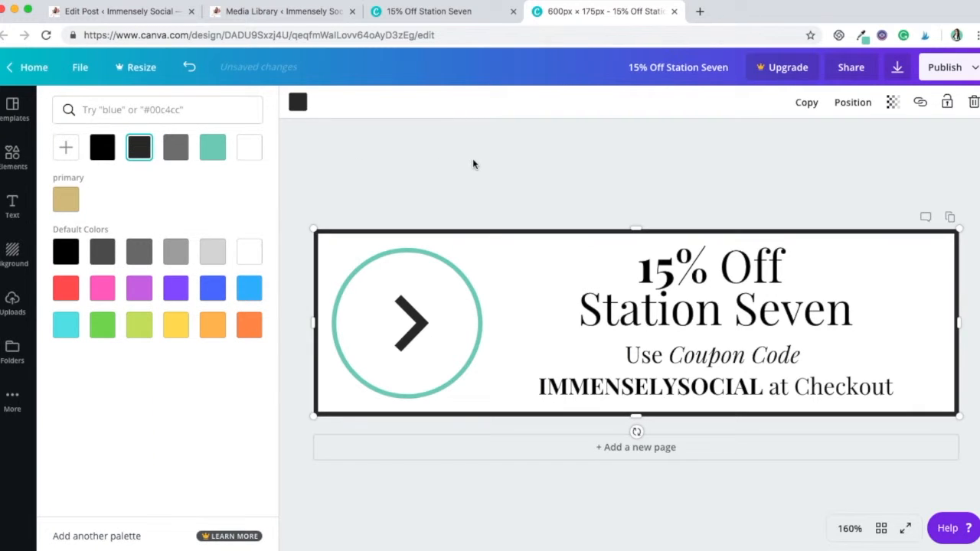
click(472, 164)
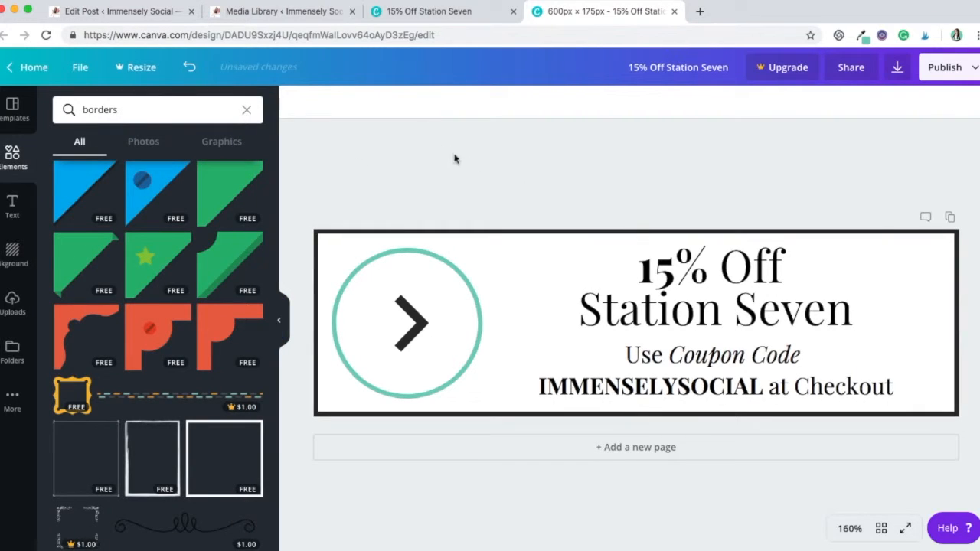
click(683, 287)
click(693, 67)
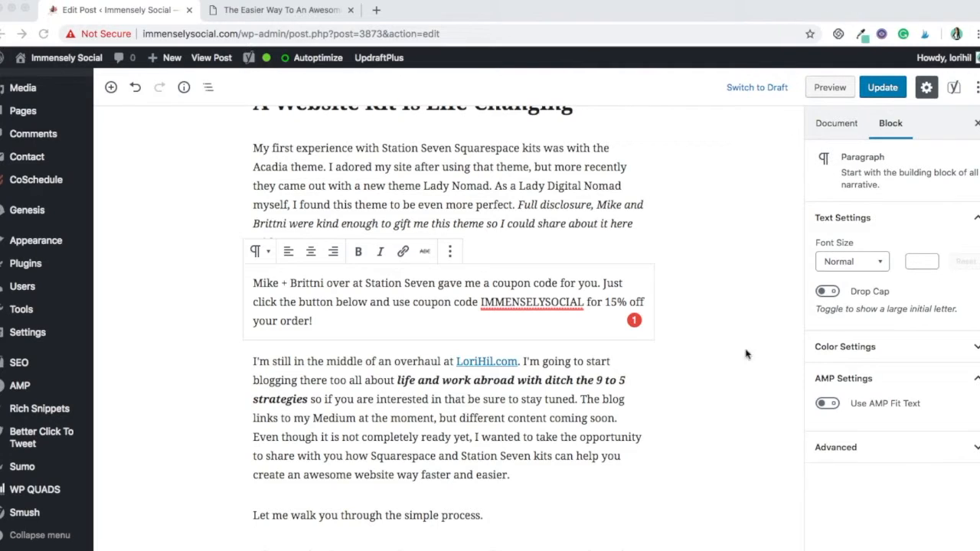
Step: In the WordPress post editor, insert an image block below the Station Seven coupon paragraph and upload the finished banner into it
click(350, 352)
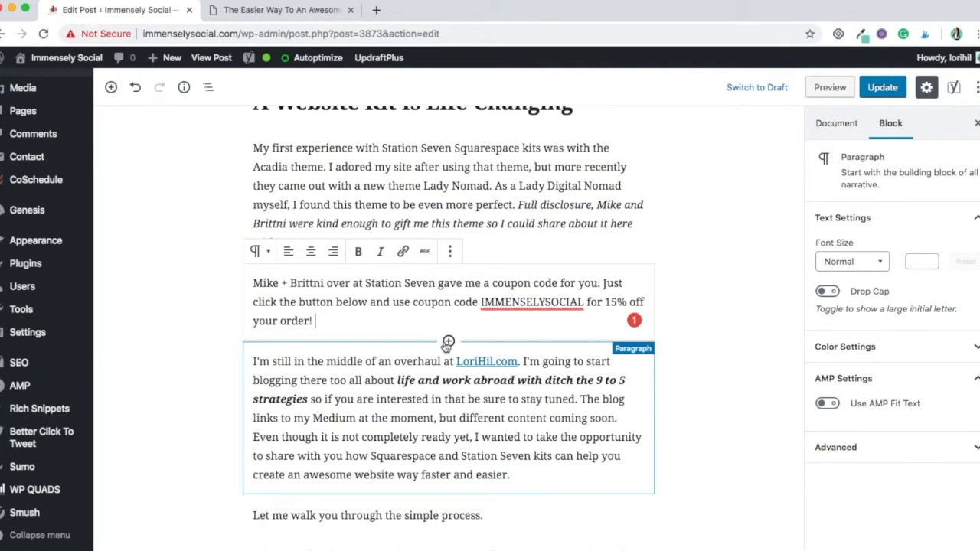
click(448, 341)
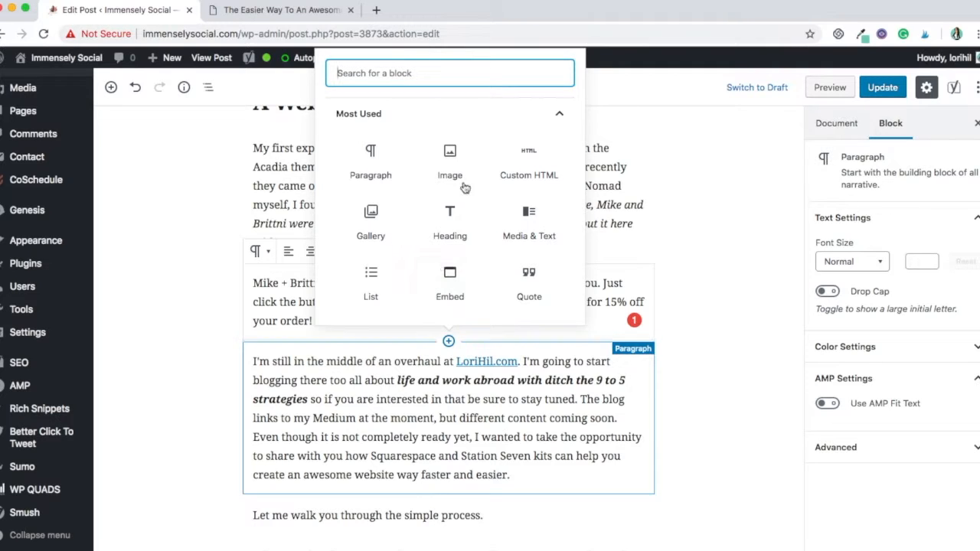
click(450, 158)
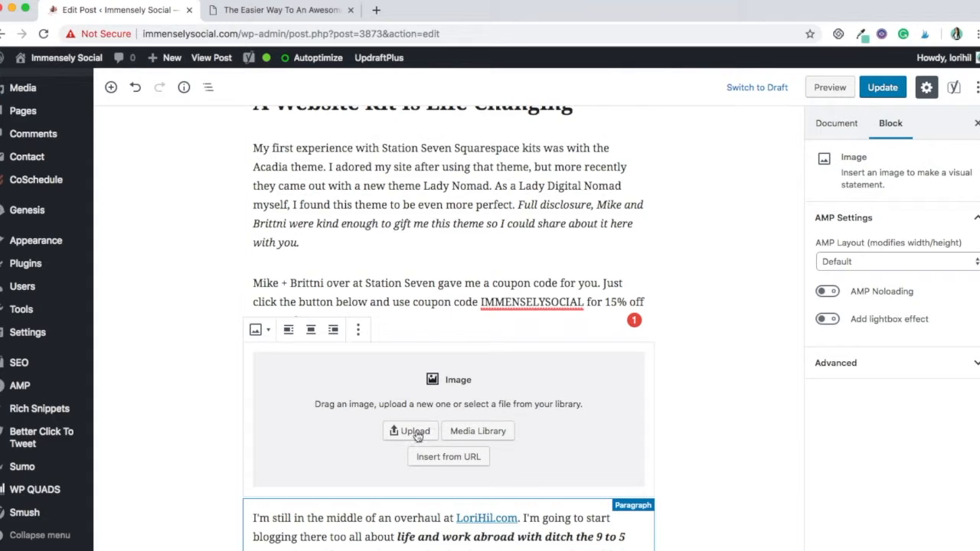
click(413, 431)
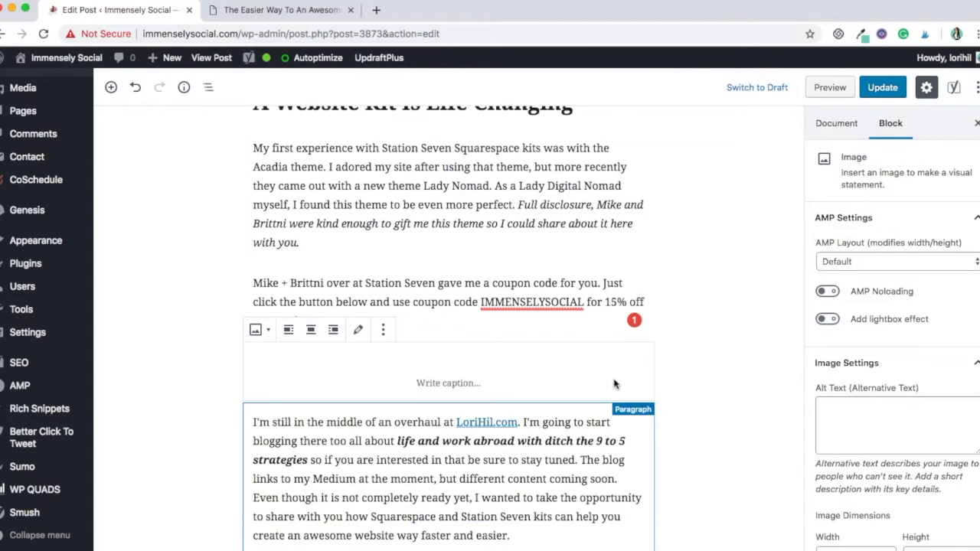
scroll(747, 398, down, 2)
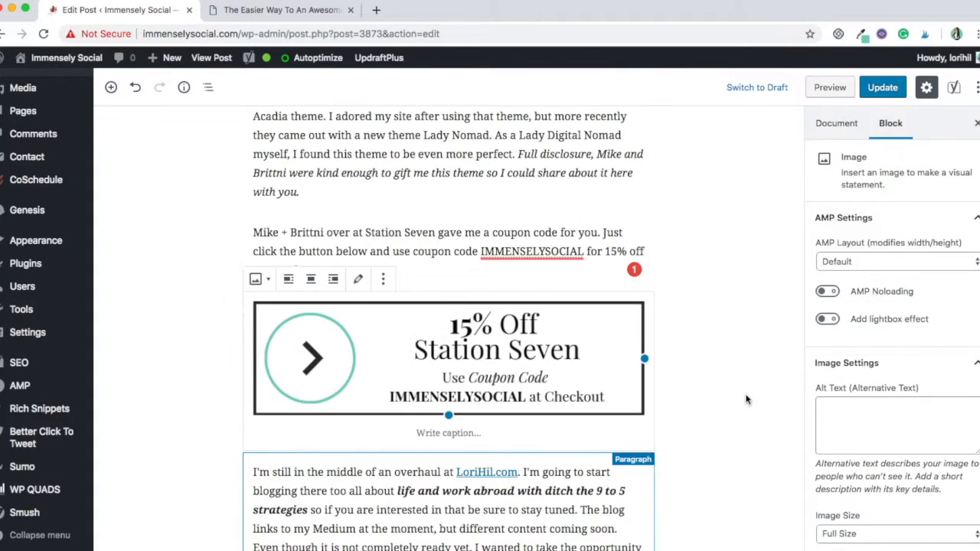
Step: Set the banner image to link to a Custom URL and enable opening the link in a new tab
scroll(564, 342, down, 1)
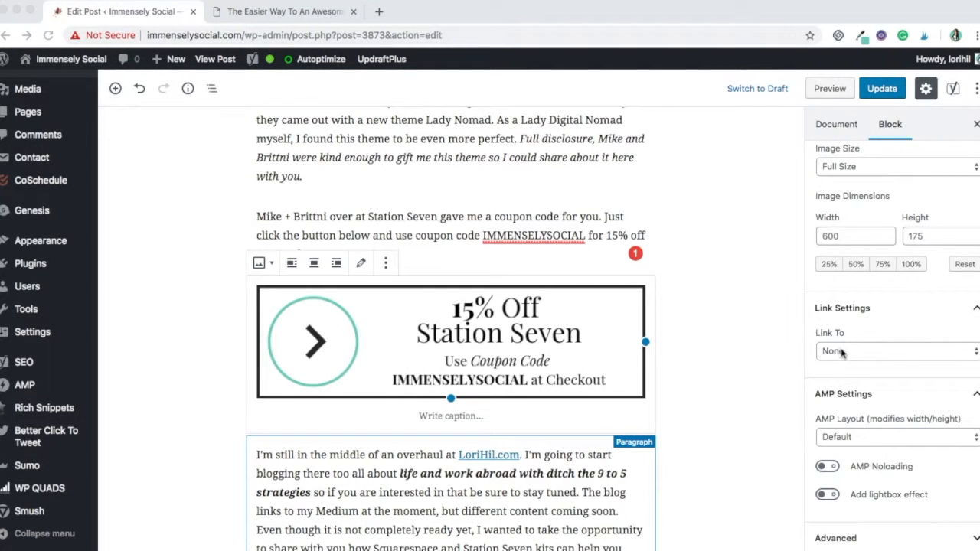
click(842, 352)
click(969, 356)
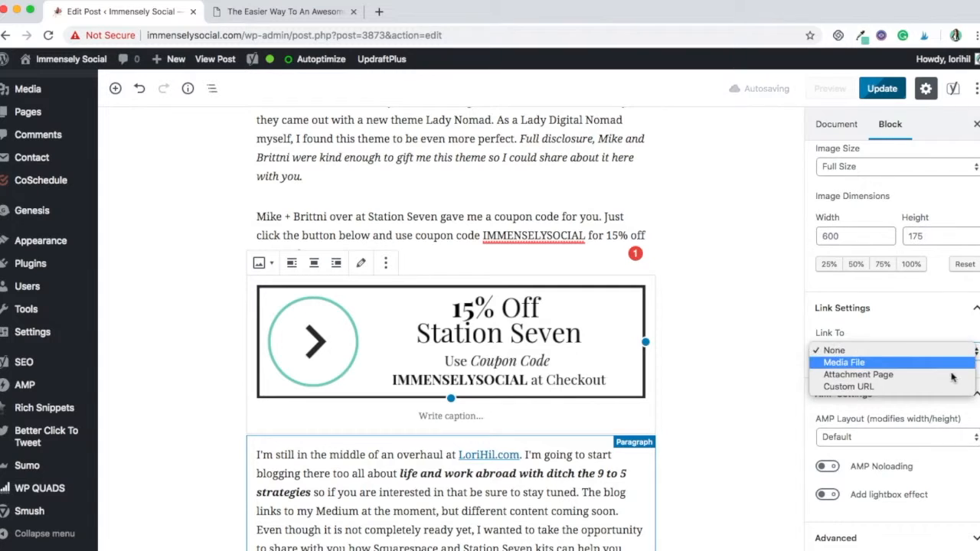
key(Escape)
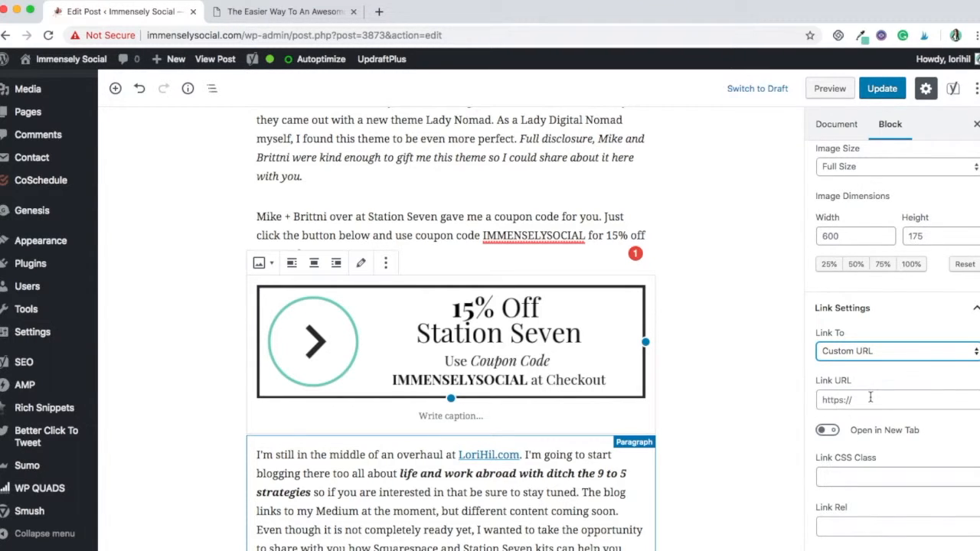
click(829, 430)
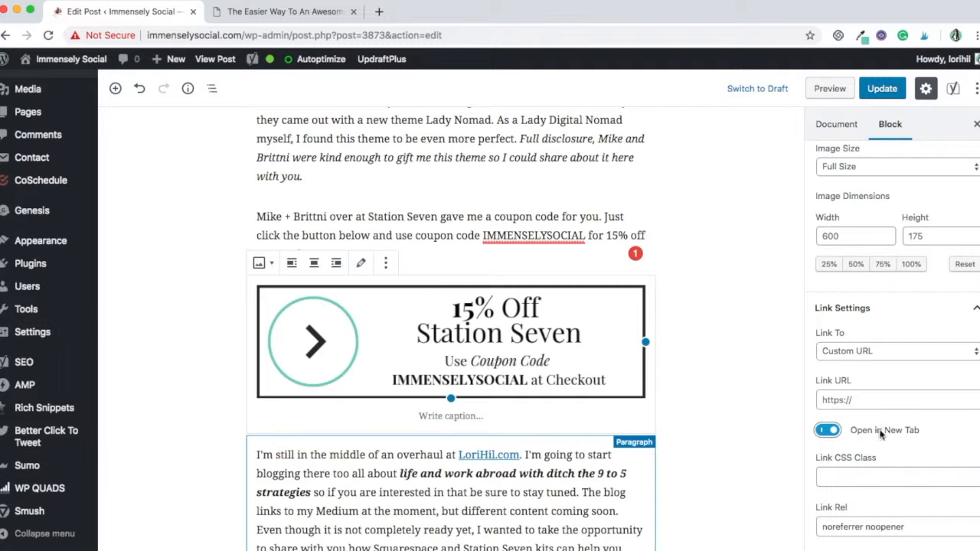
scroll(881, 434, down, 3)
scroll(880, 434, up, 6)
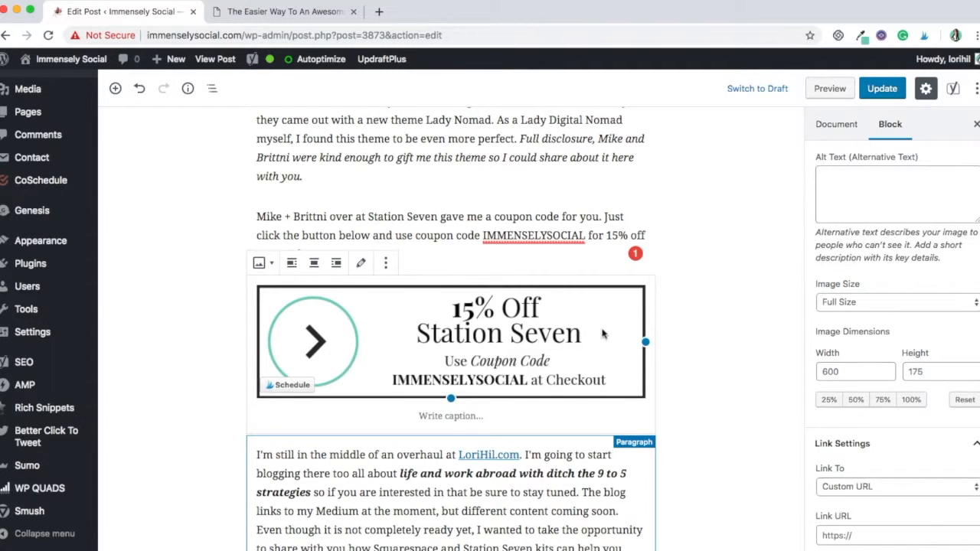